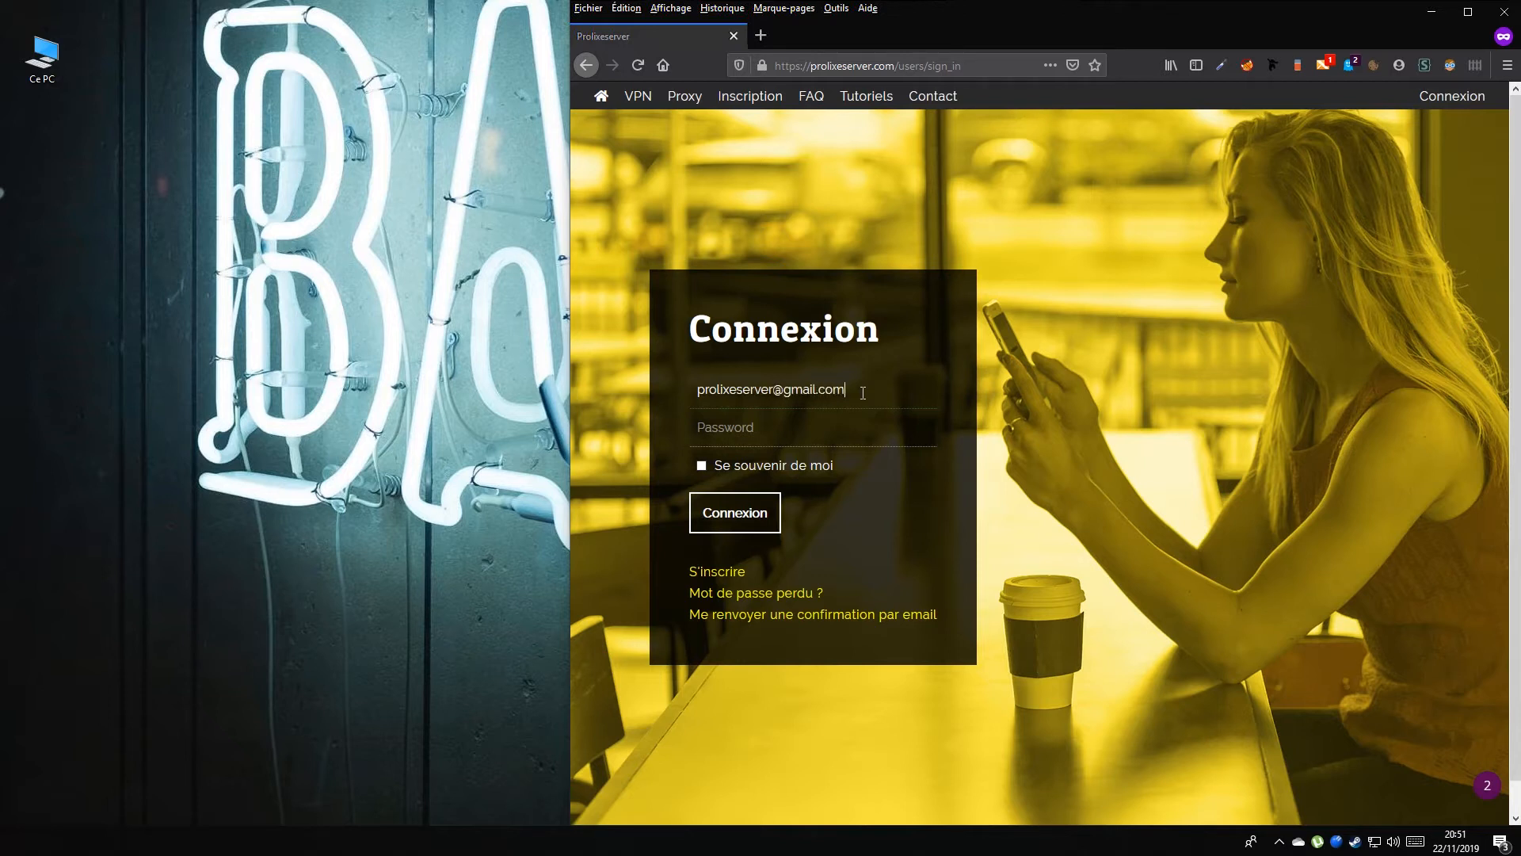
# Enter the account password and sign in to the Prolixeserver account
pyautogui.write('••')
pyautogui.click(745, 528)
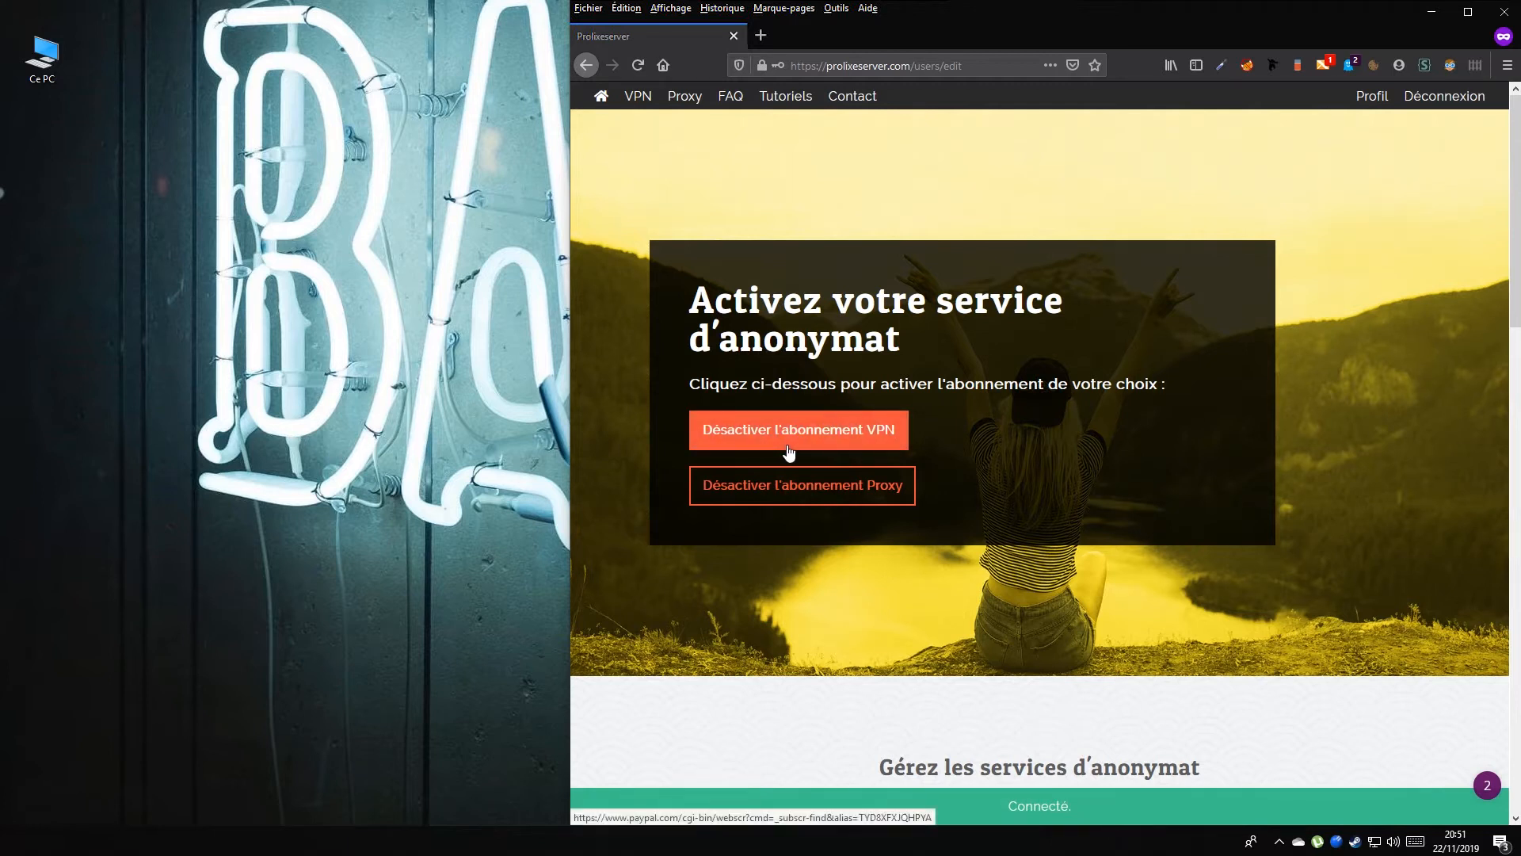
pyautogui.scroll(-4, 919, 443)
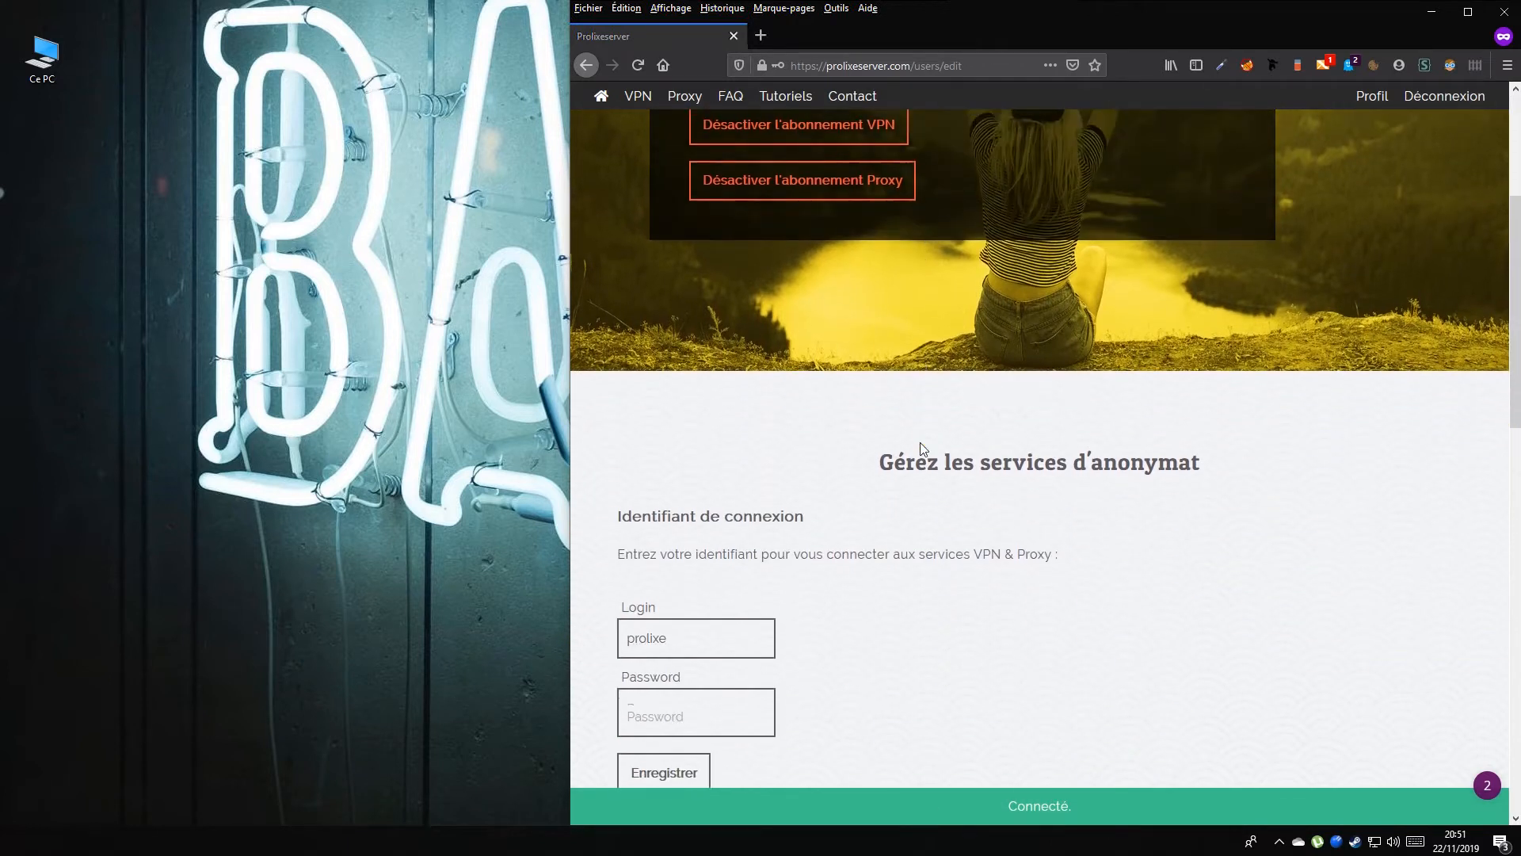
pyautogui.scroll(-2, 921, 442)
pyautogui.moveTo(672, 458); pyautogui.dragTo(615, 463)
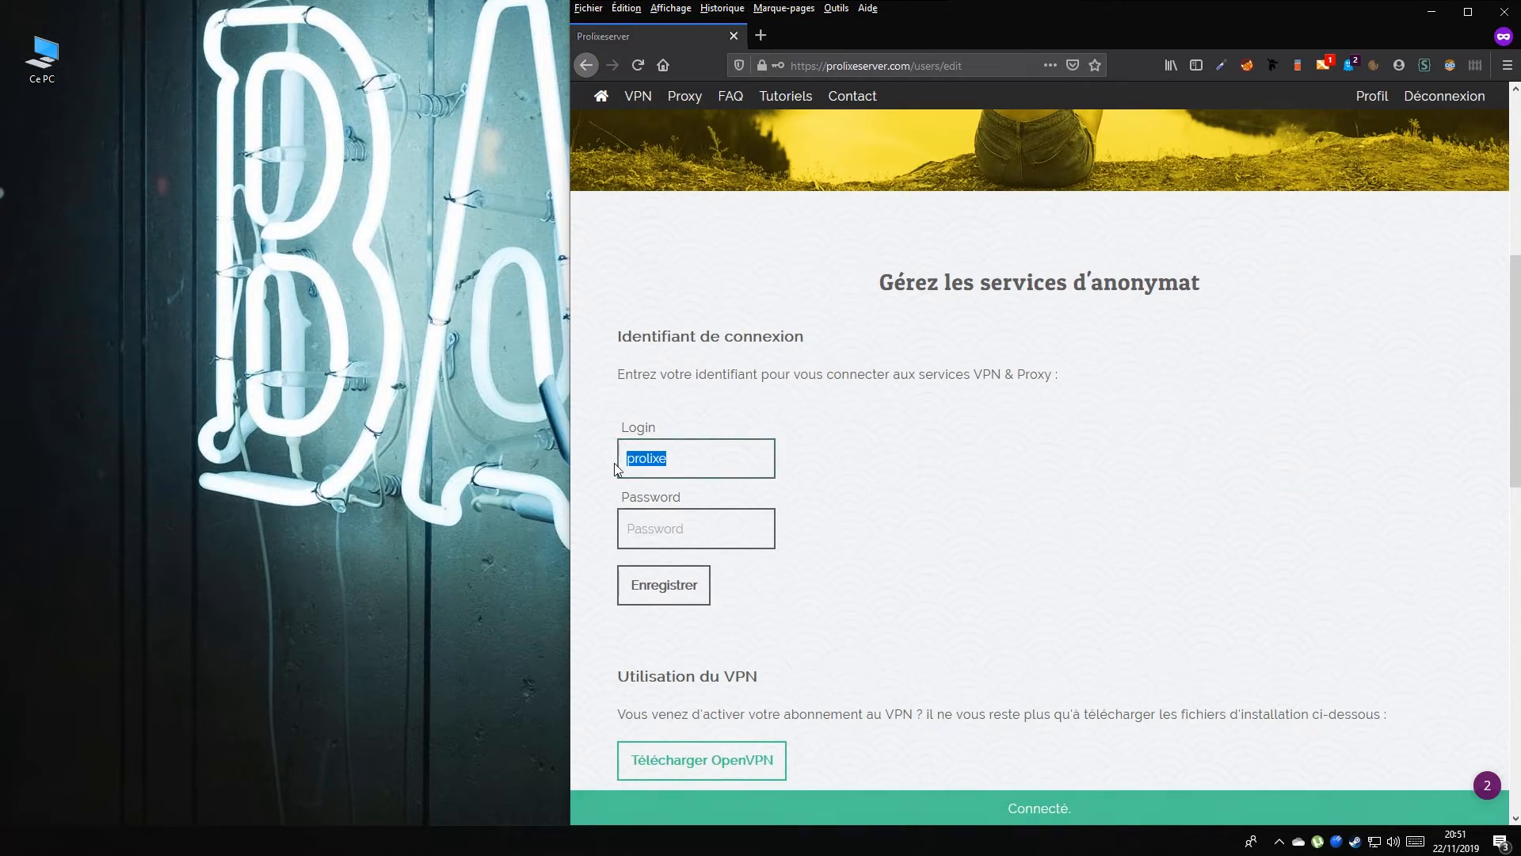
pyautogui.write('prolixe')
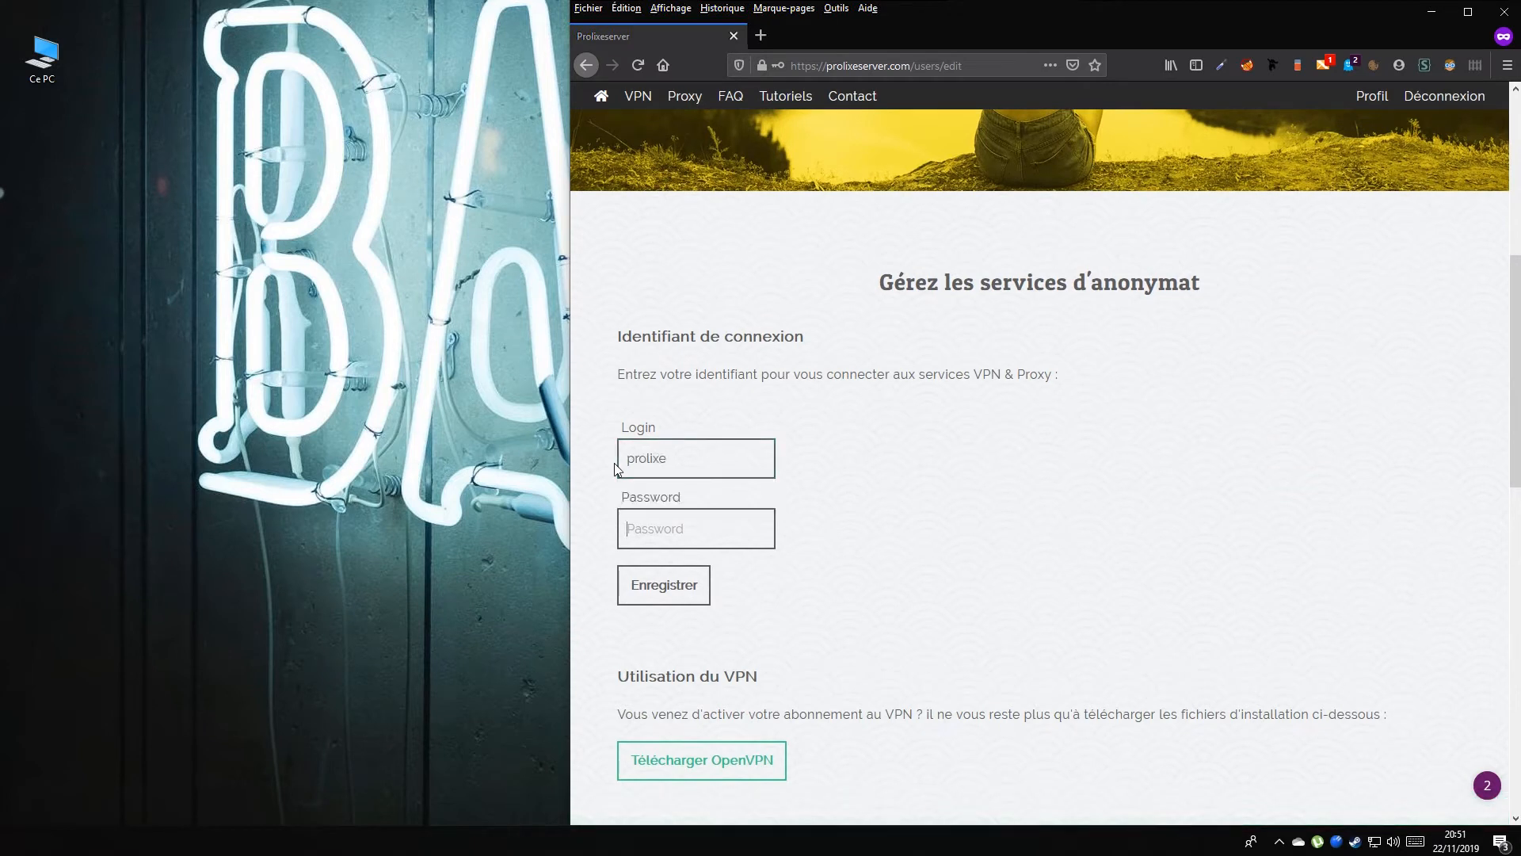
pyautogui.press('Tab')
pyautogui.write('********')
pyautogui.click(656, 587)
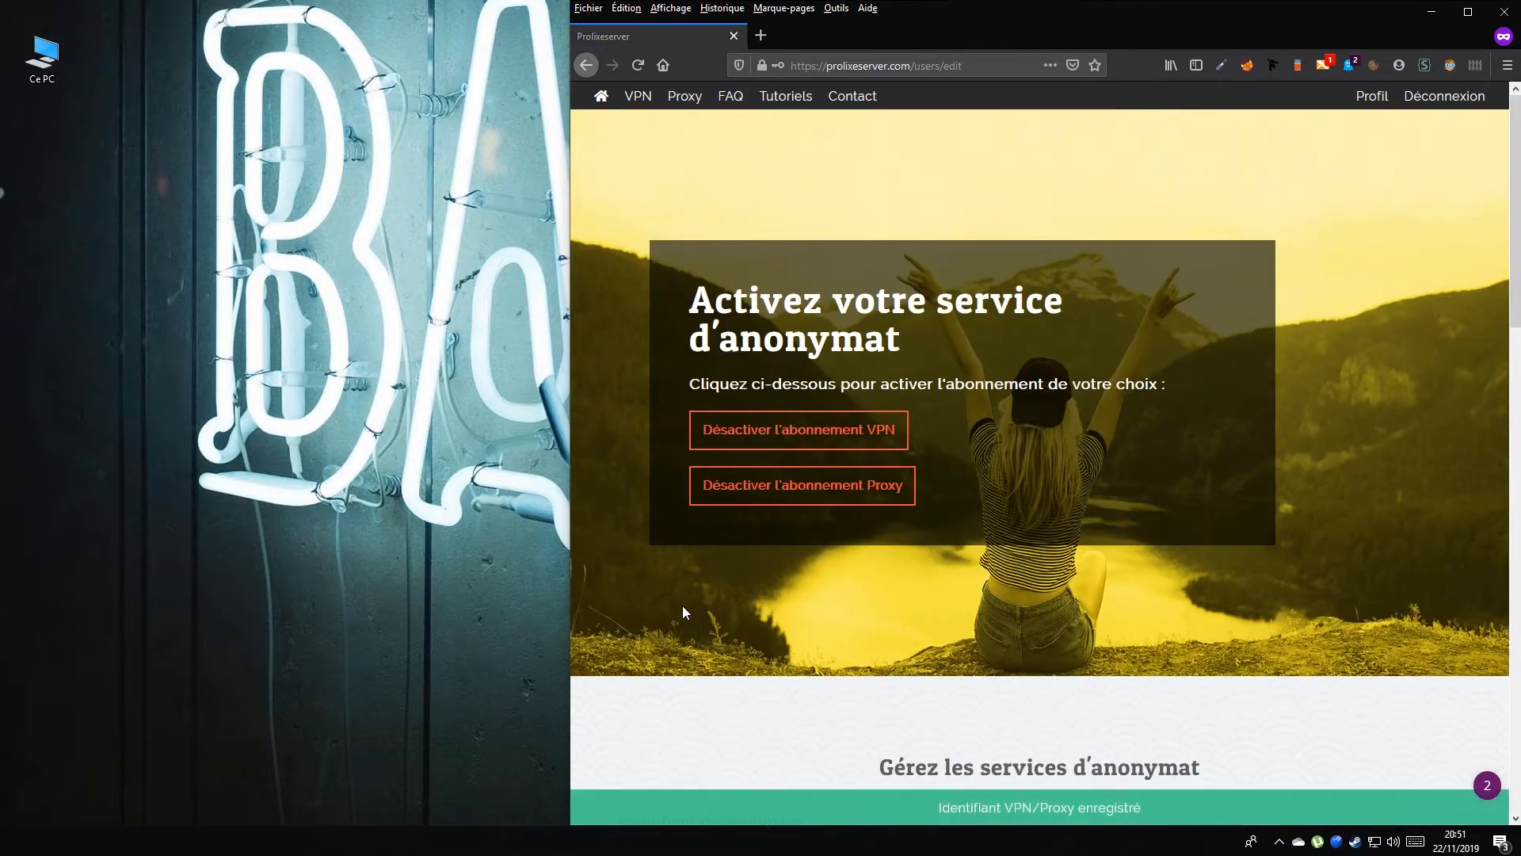
# Download the OpenVPN installation archive Setup_ProlixeVPN.zip from the VPN usage section and save the file
pyautogui.scroll(-5, 691, 614)
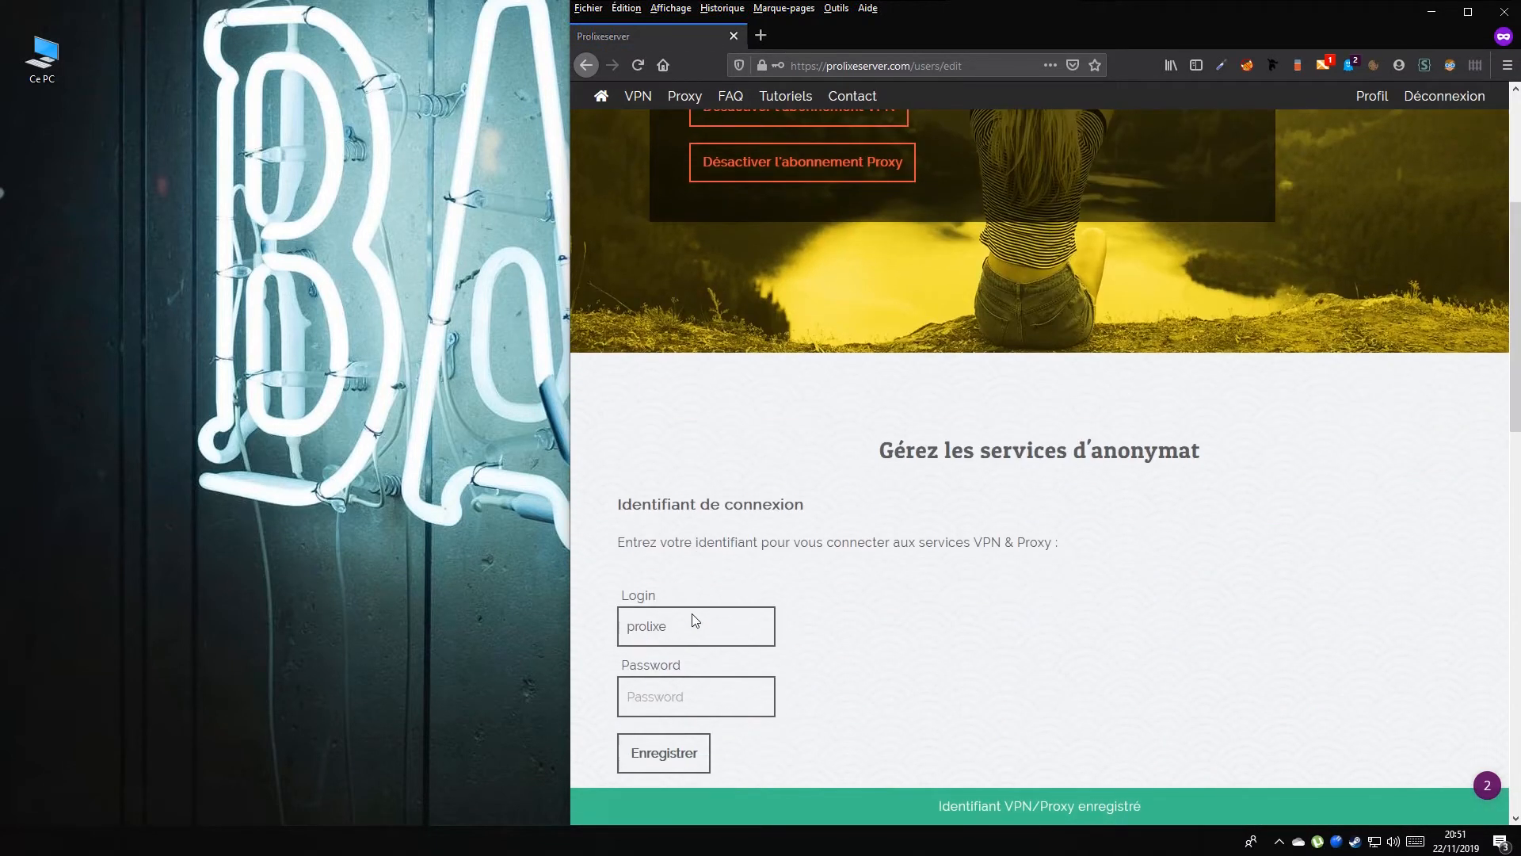
pyautogui.scroll(-4, 698, 620)
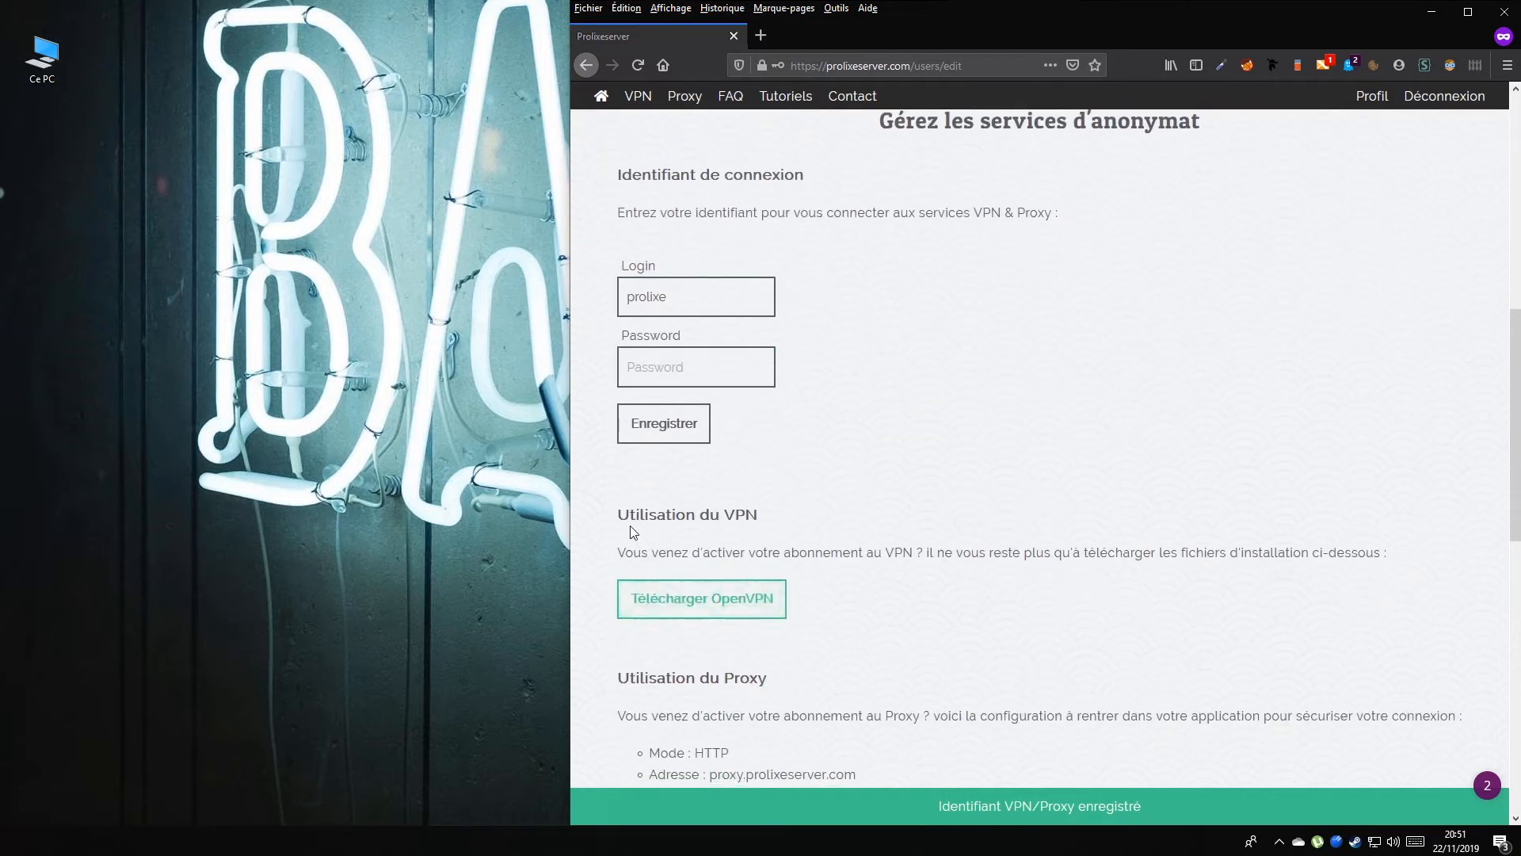
pyautogui.moveTo(628, 513); pyautogui.dragTo(1345, 561)
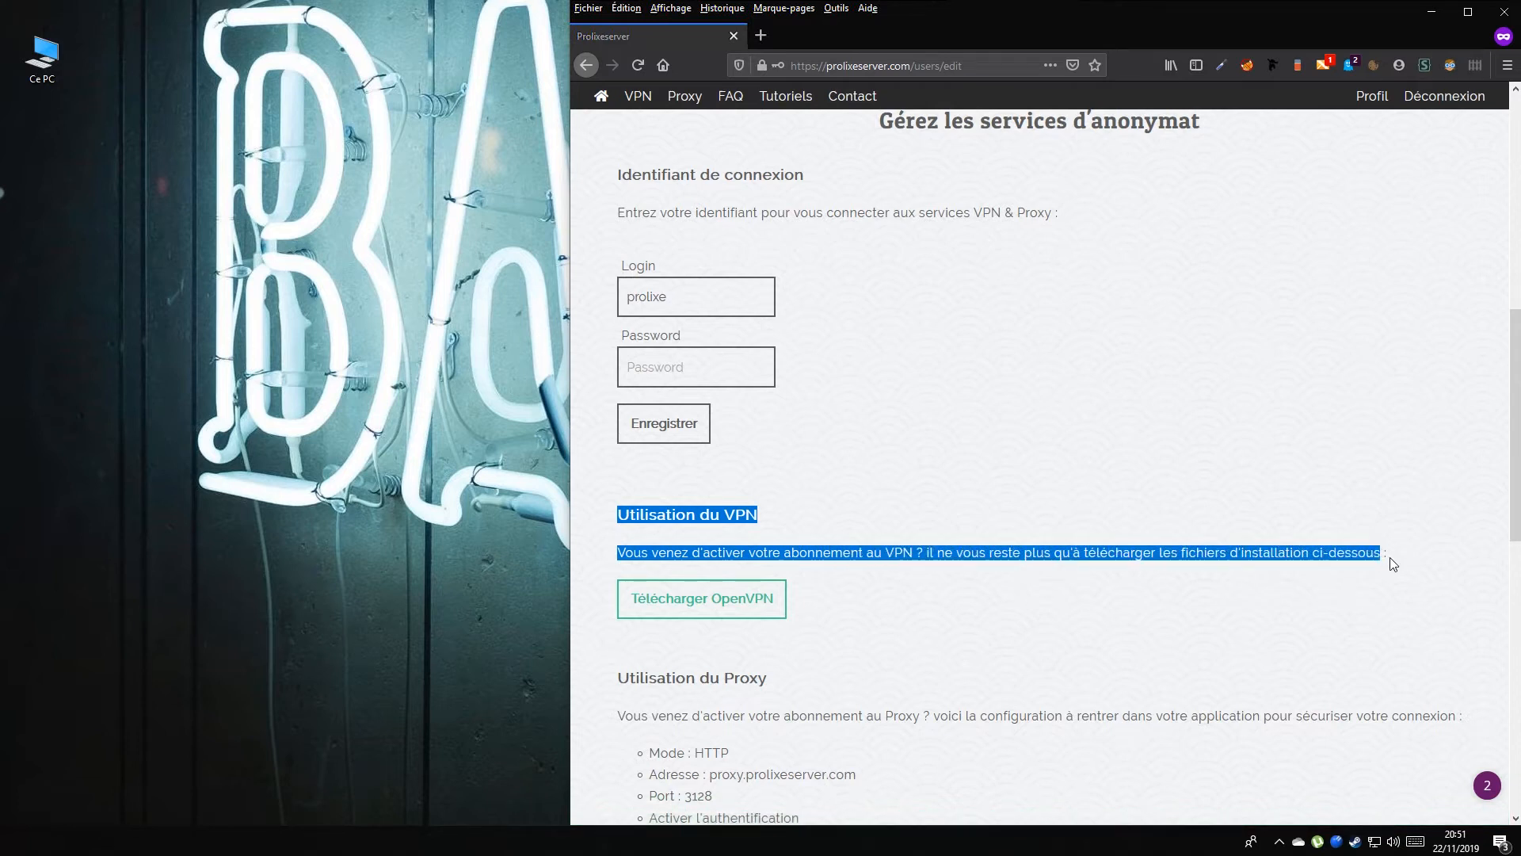
pyautogui.click(895, 598)
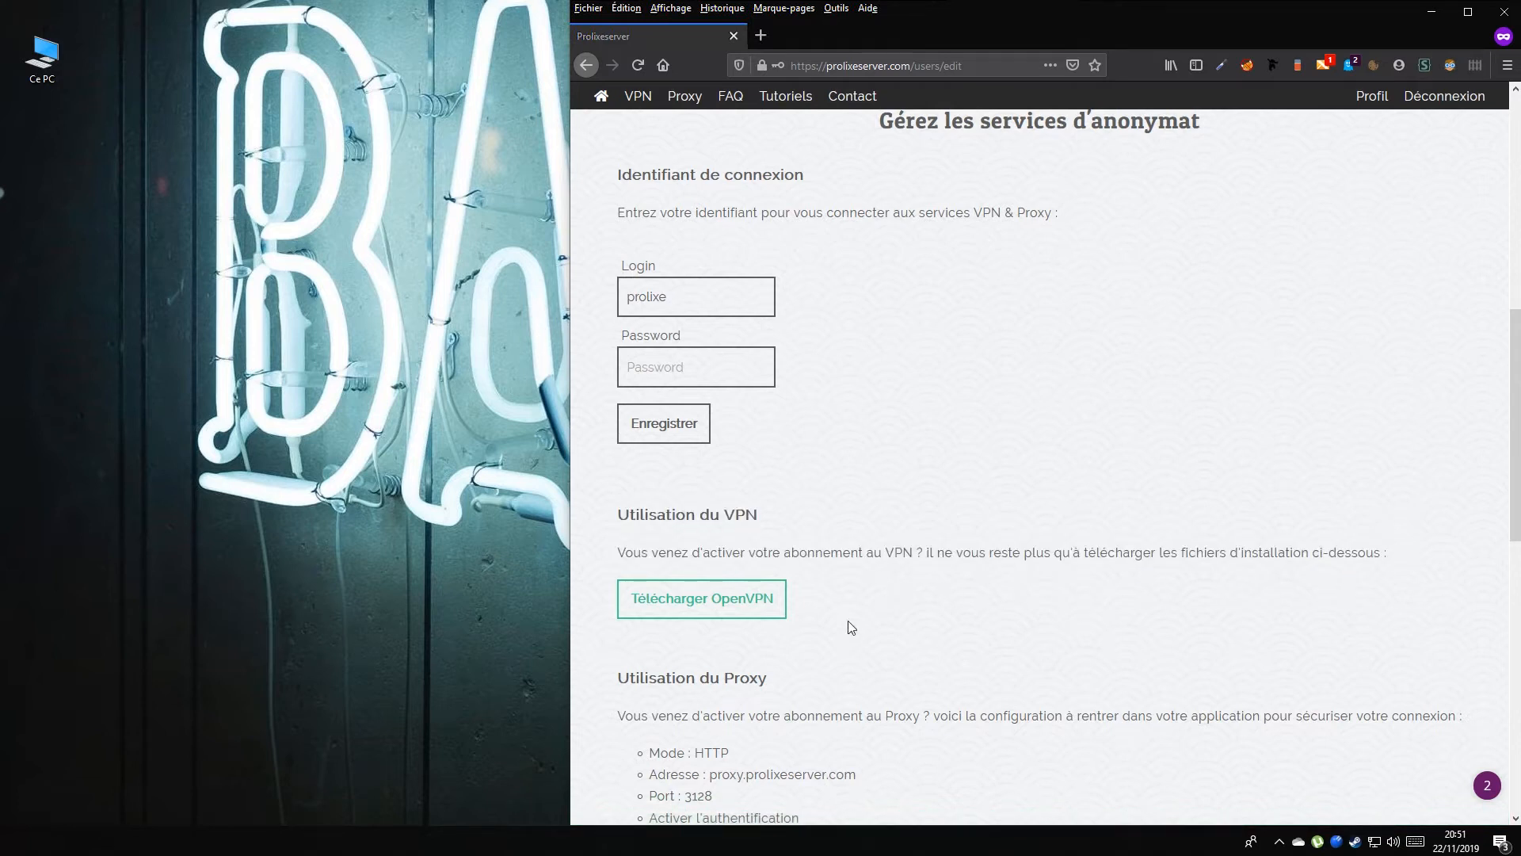
pyautogui.click(731, 618)
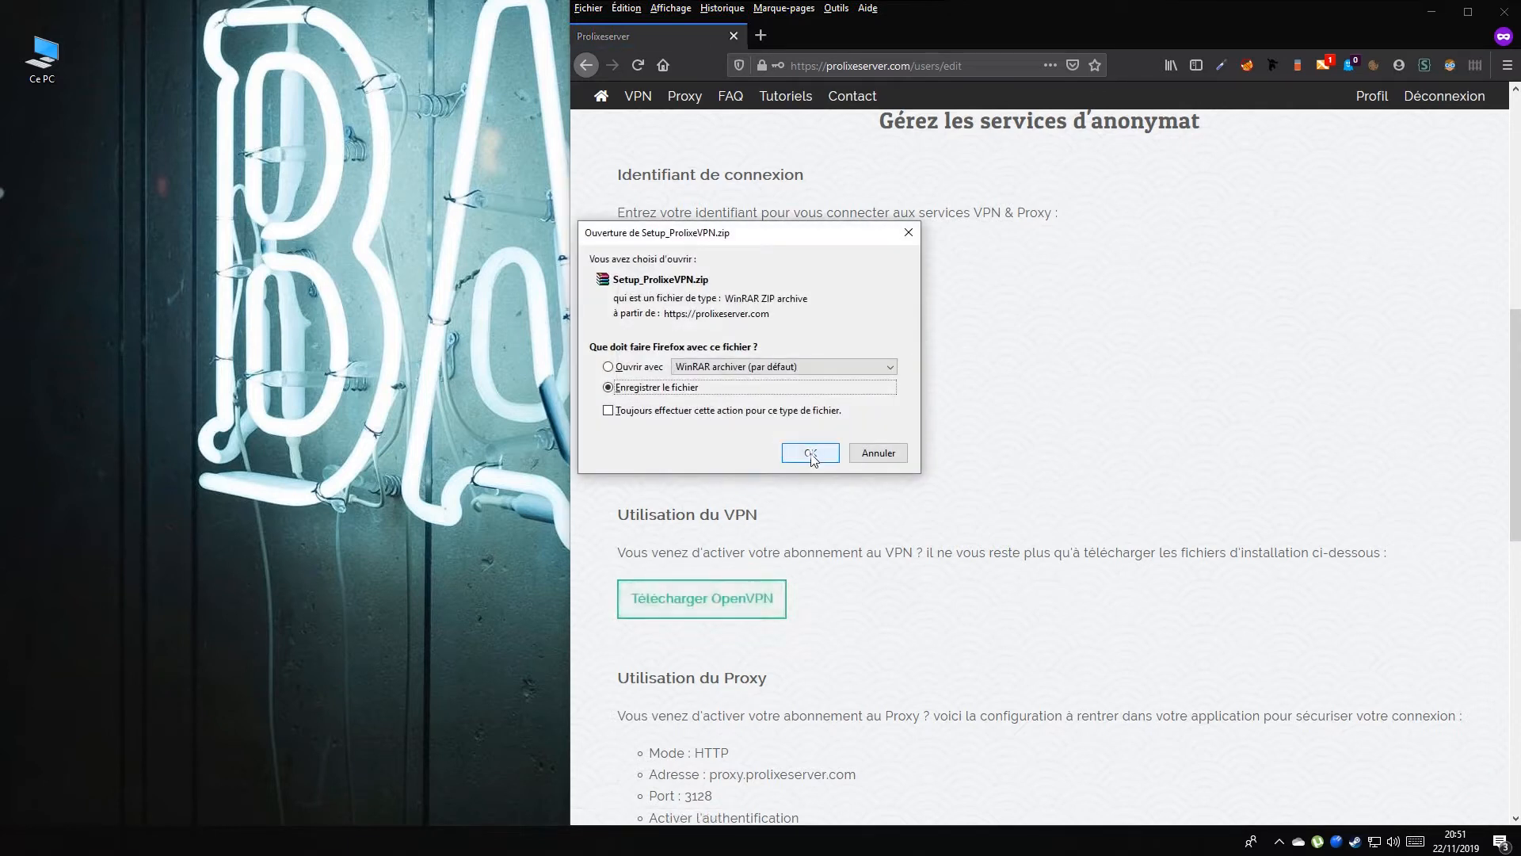
pyautogui.click(811, 453)
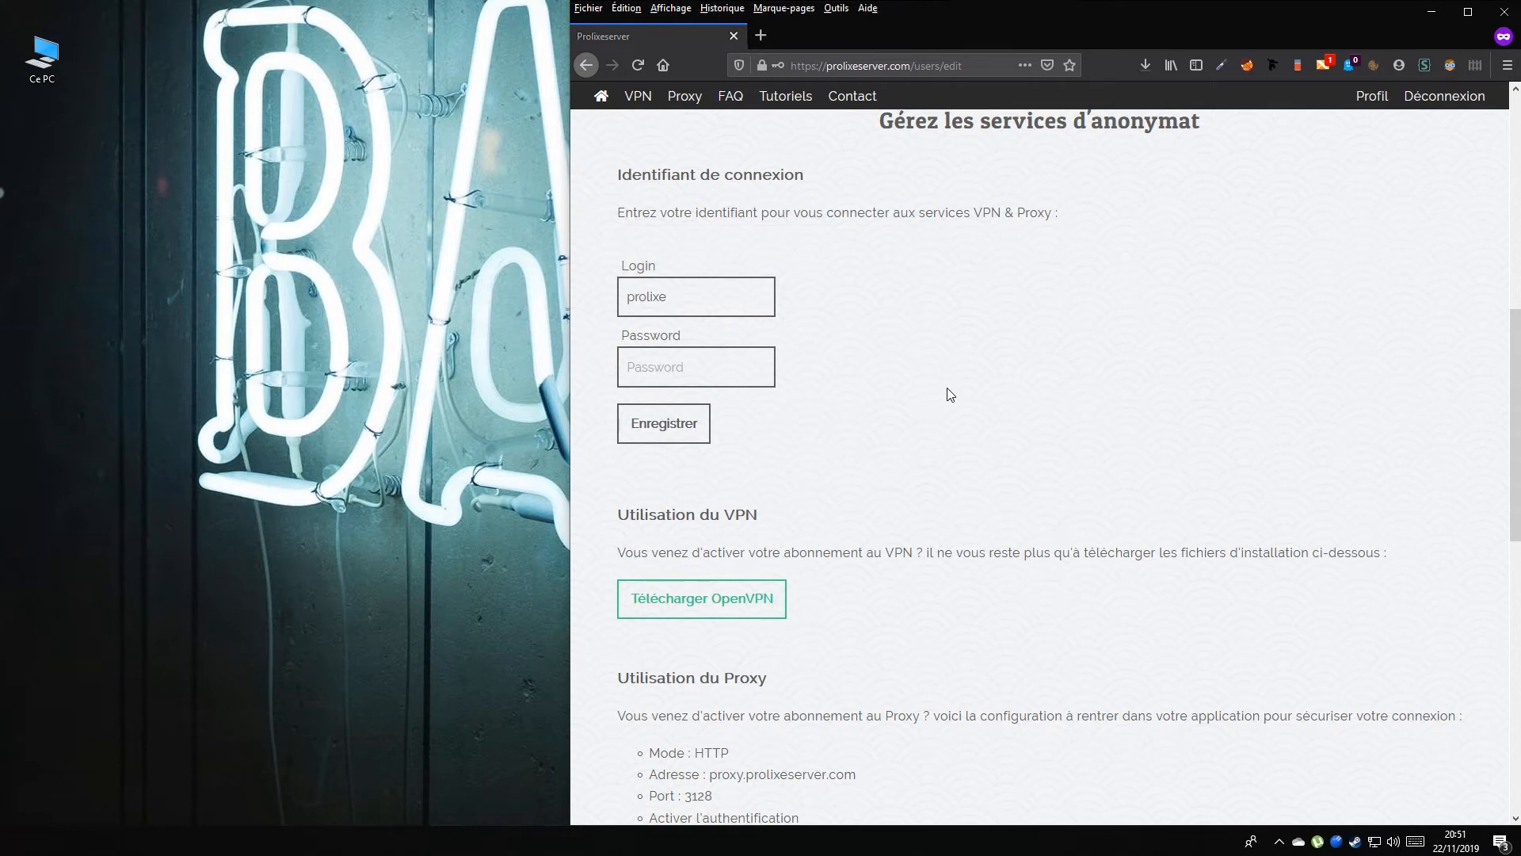
# Open the downloaded Setup_ProlixeVPN.zip and launch openvpn-install-2.4.7-I607-Win10.exe from its OpenVPN folder
pyautogui.click(1149, 67)
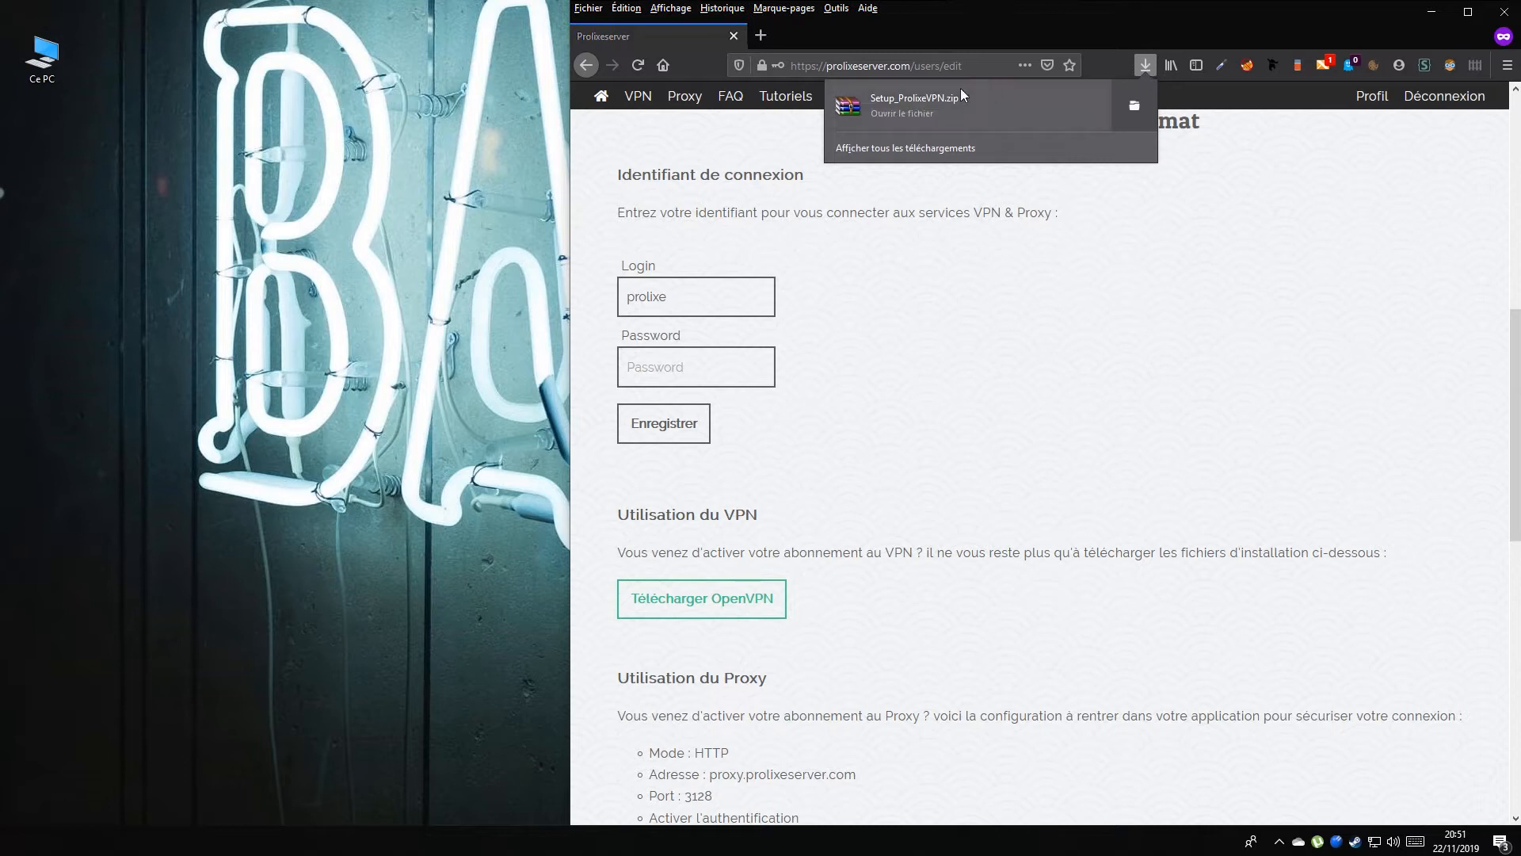
pyautogui.click(920, 105)
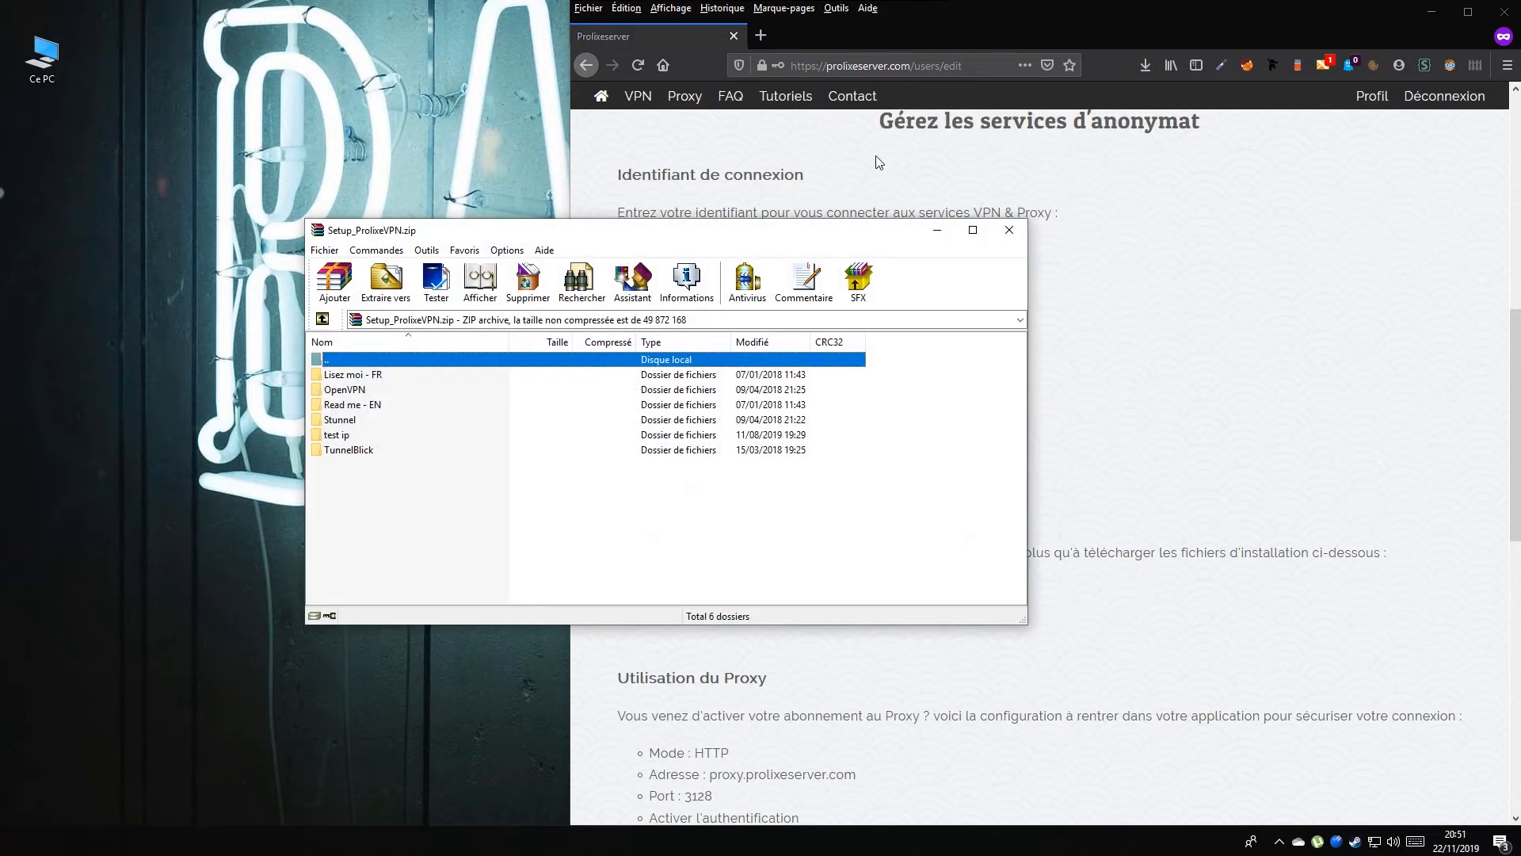
pyautogui.moveTo(766, 244); pyautogui.dragTo(861, 248)
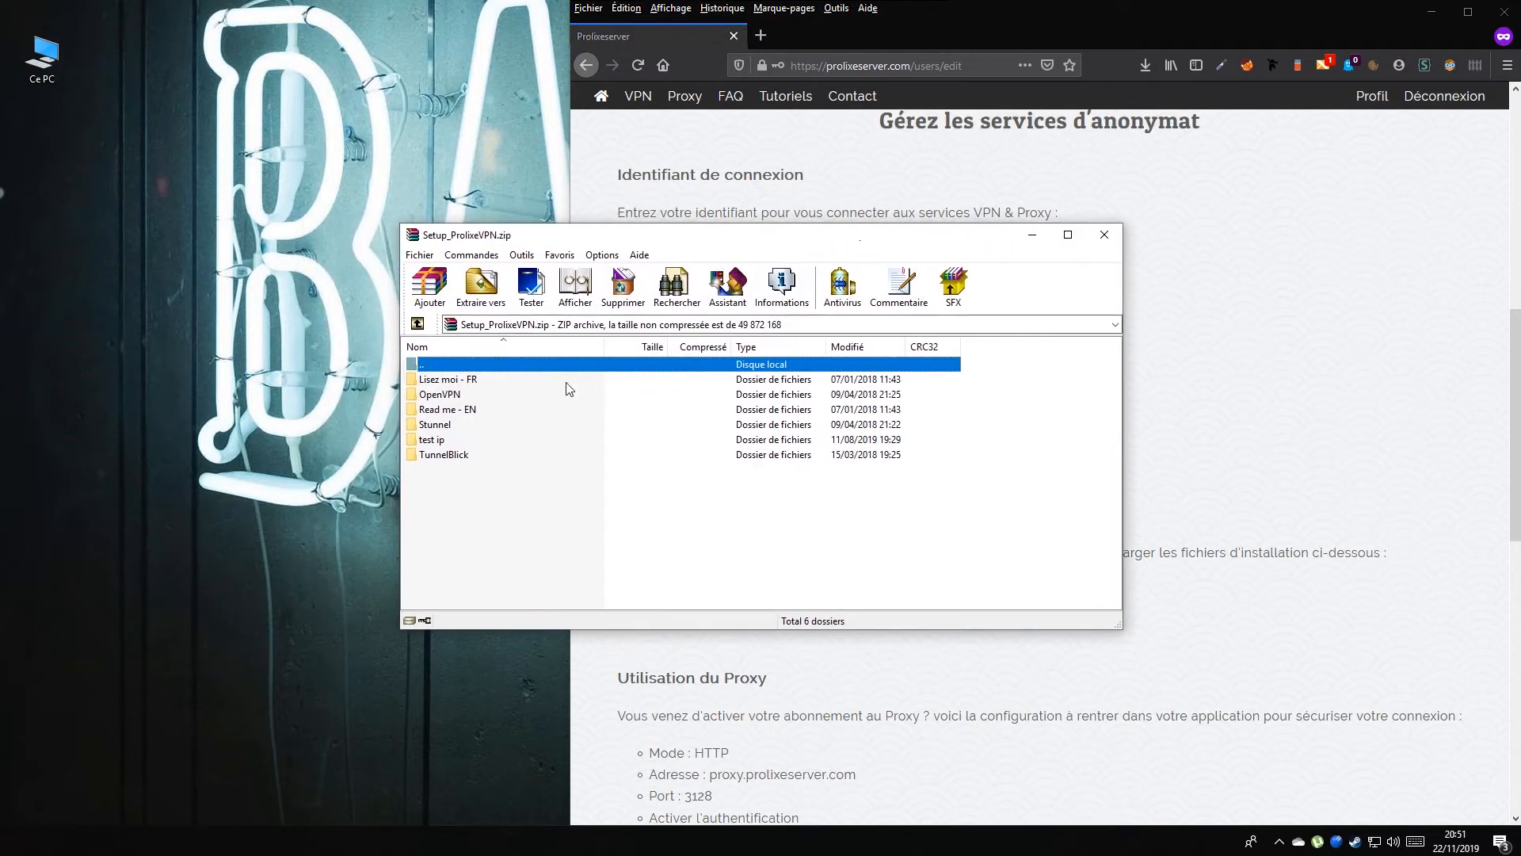
pyautogui.doubleClick(445, 396)
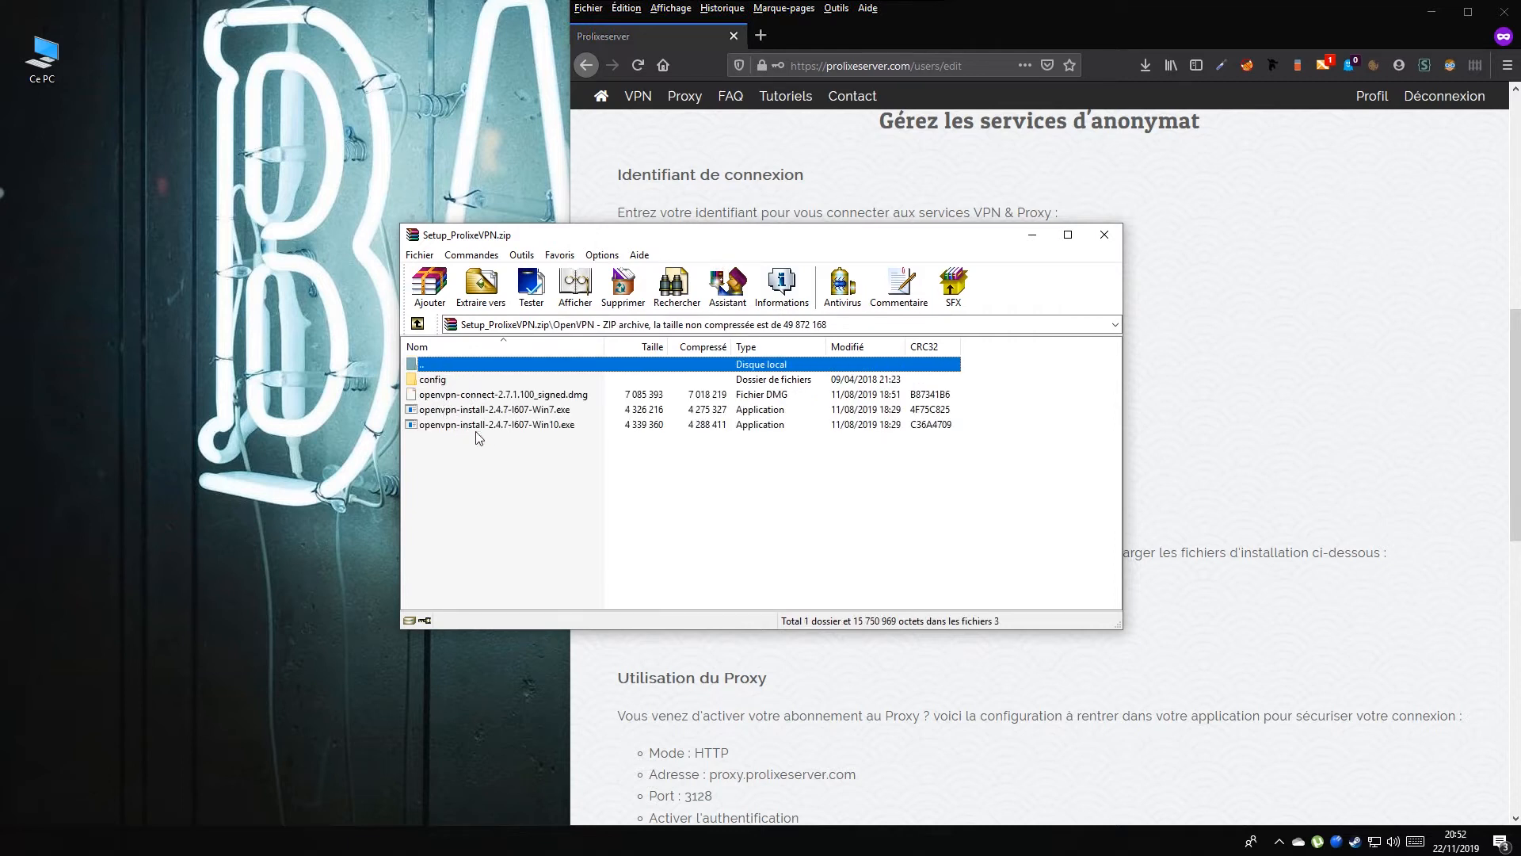
pyautogui.click(515, 426)
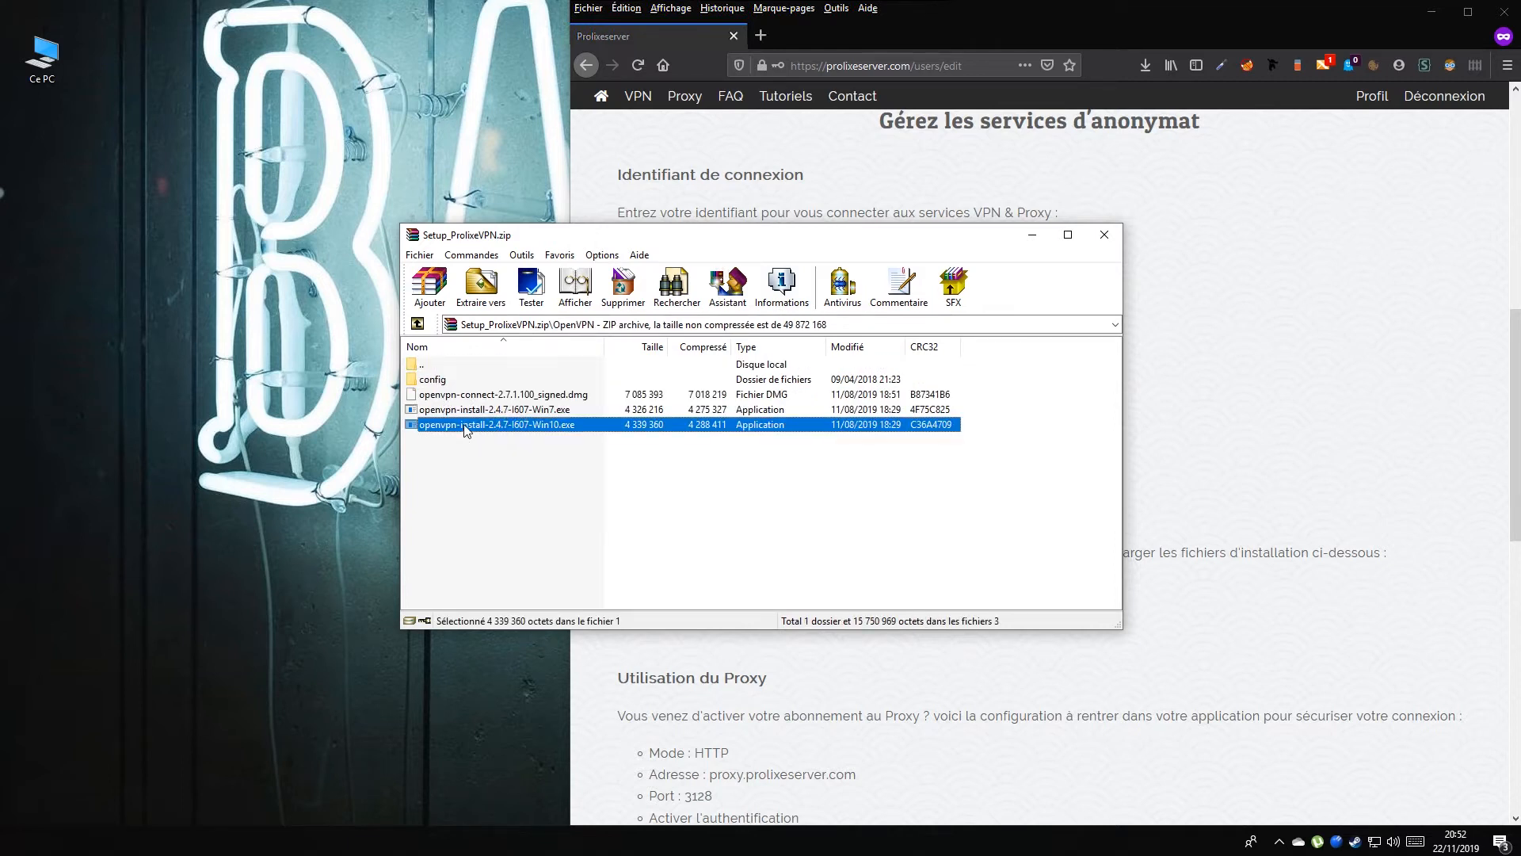
pyautogui.doubleClick(467, 425)
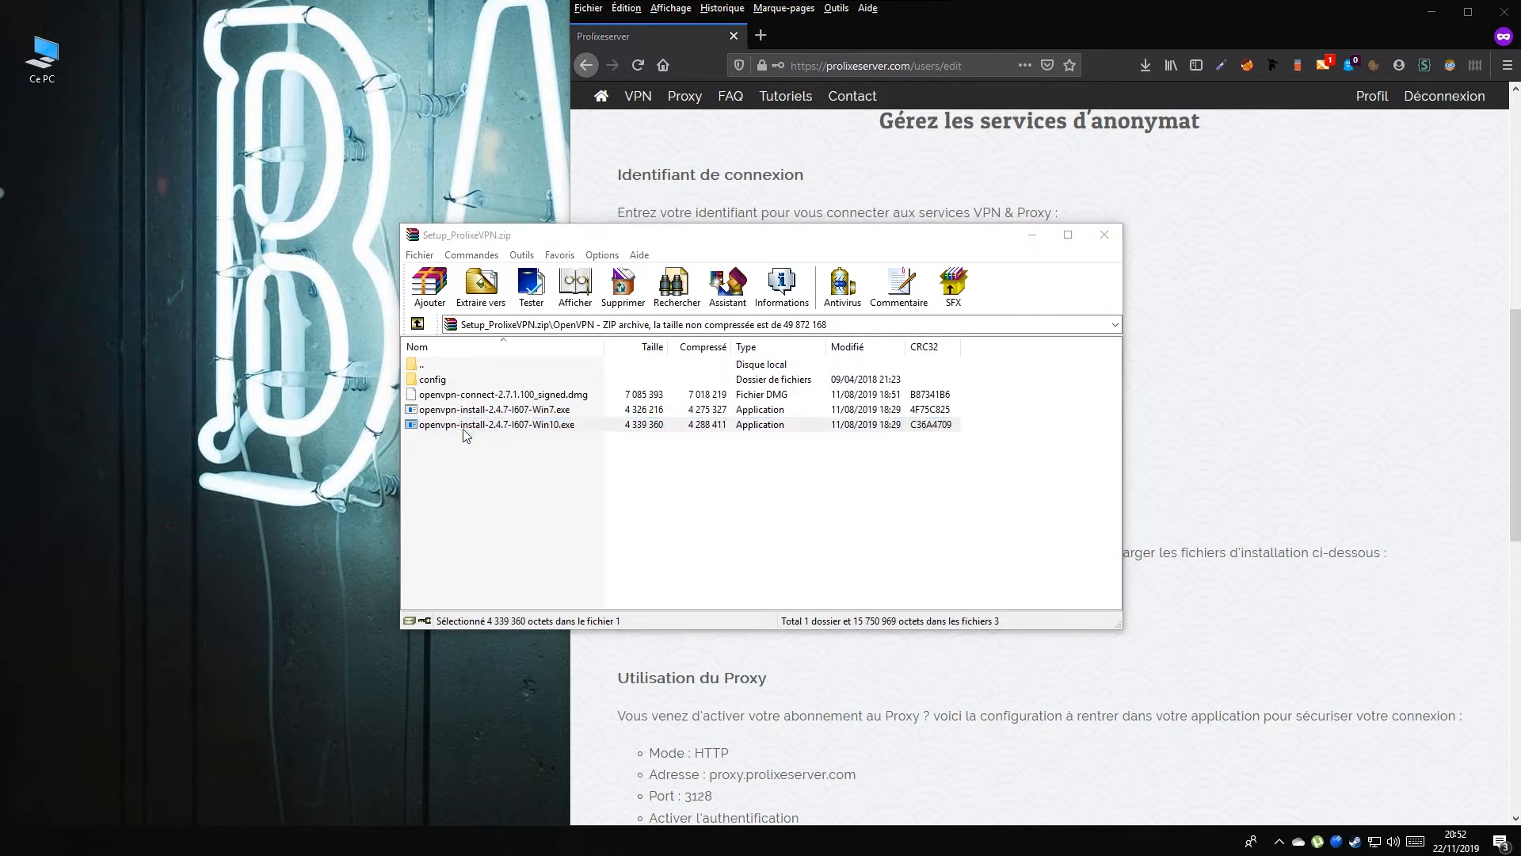
# Accept the OpenVPN license, install it into C:\Program Files\OpenVPN and finish the setup wizard
pyautogui.moveTo(232, 130); pyautogui.dragTo(808, 335)
pyautogui.click(828, 612)
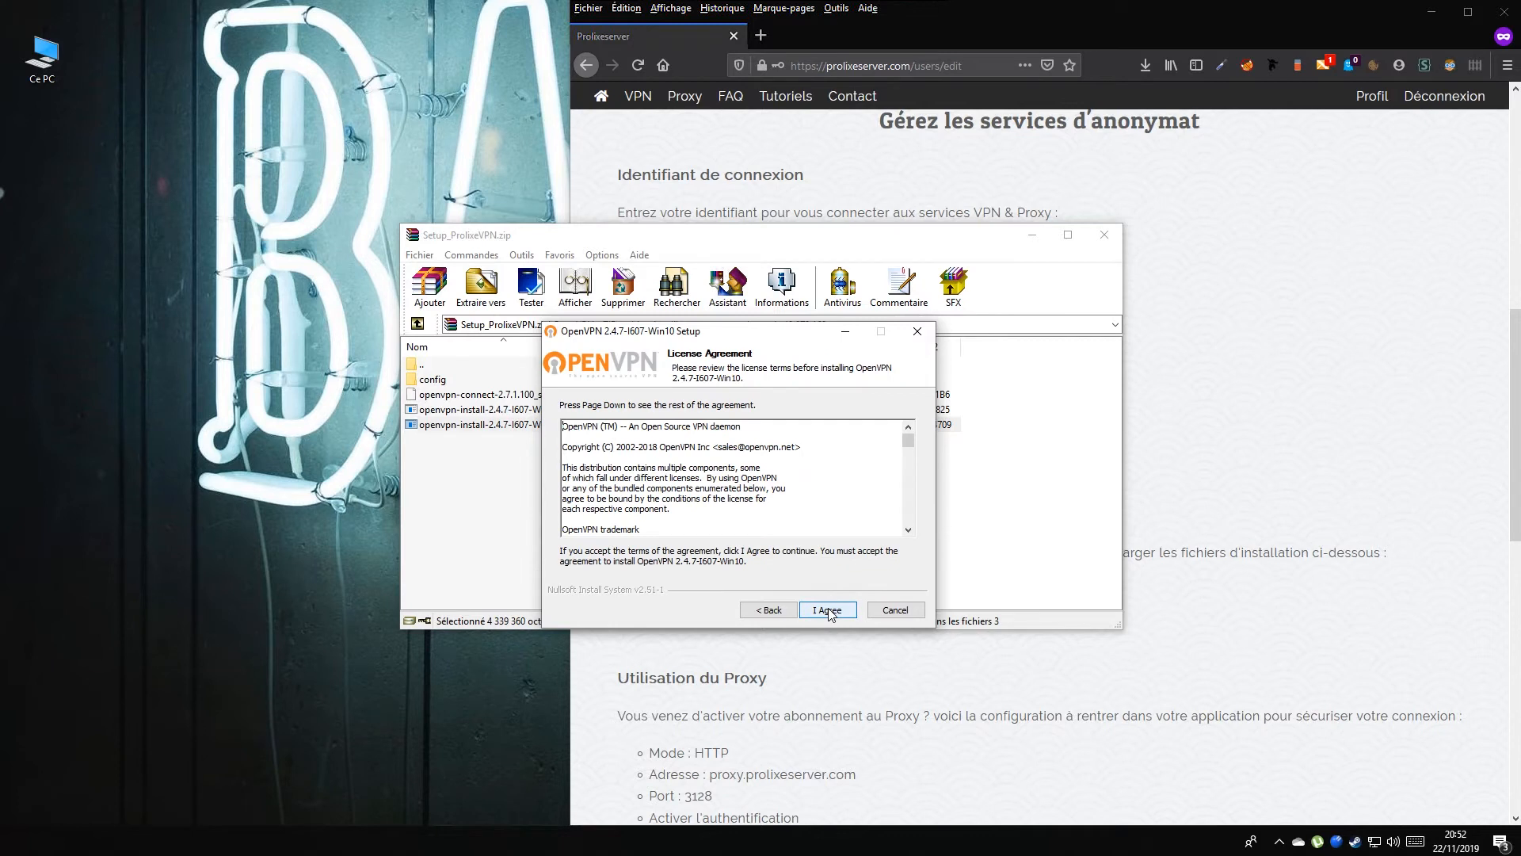
pyautogui.click(829, 611)
pyautogui.click(828, 611)
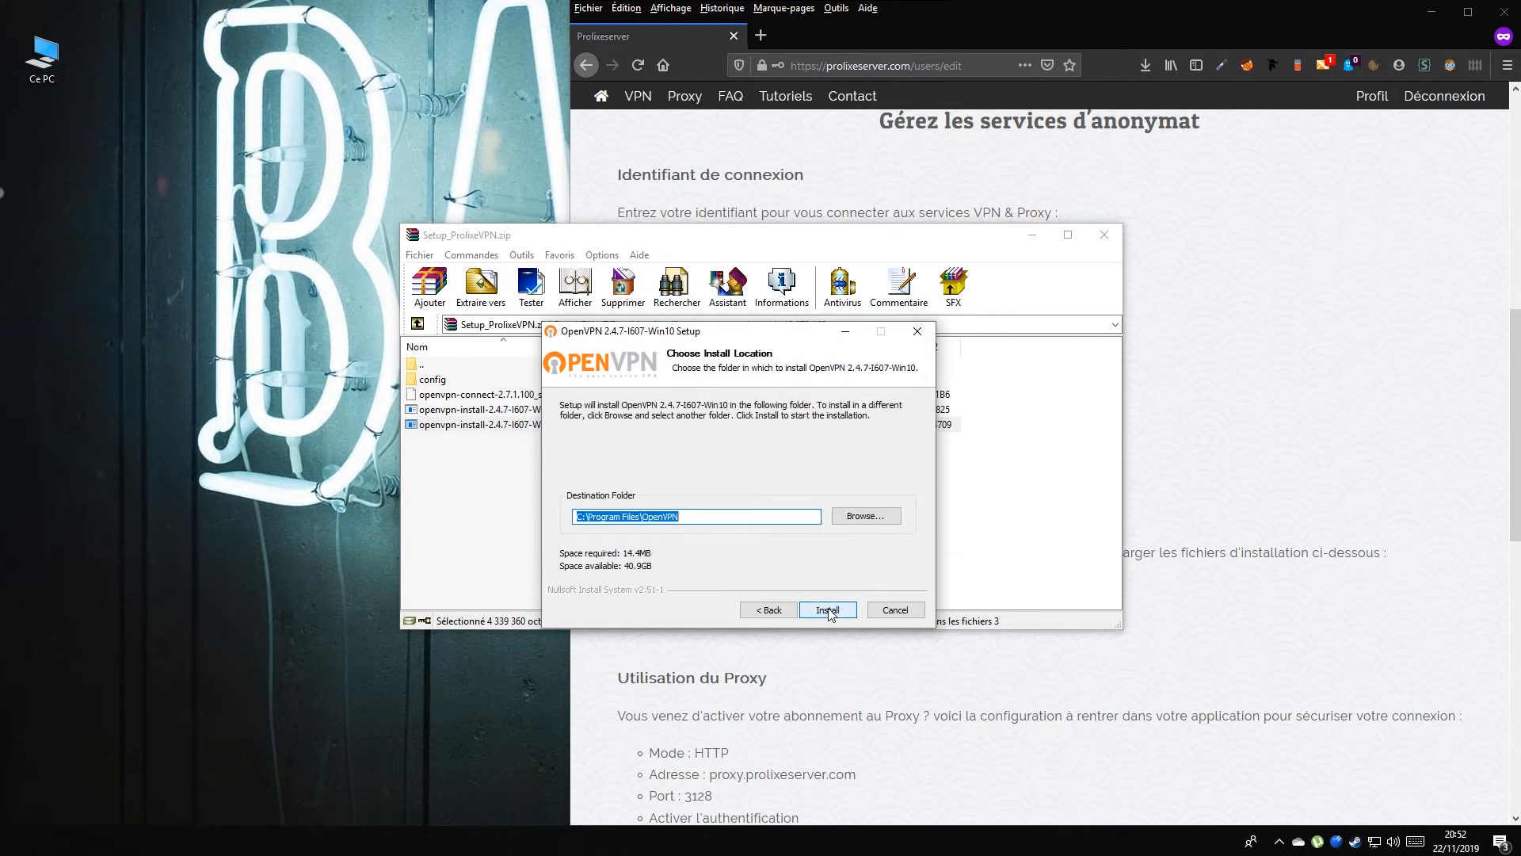
pyautogui.click(828, 611)
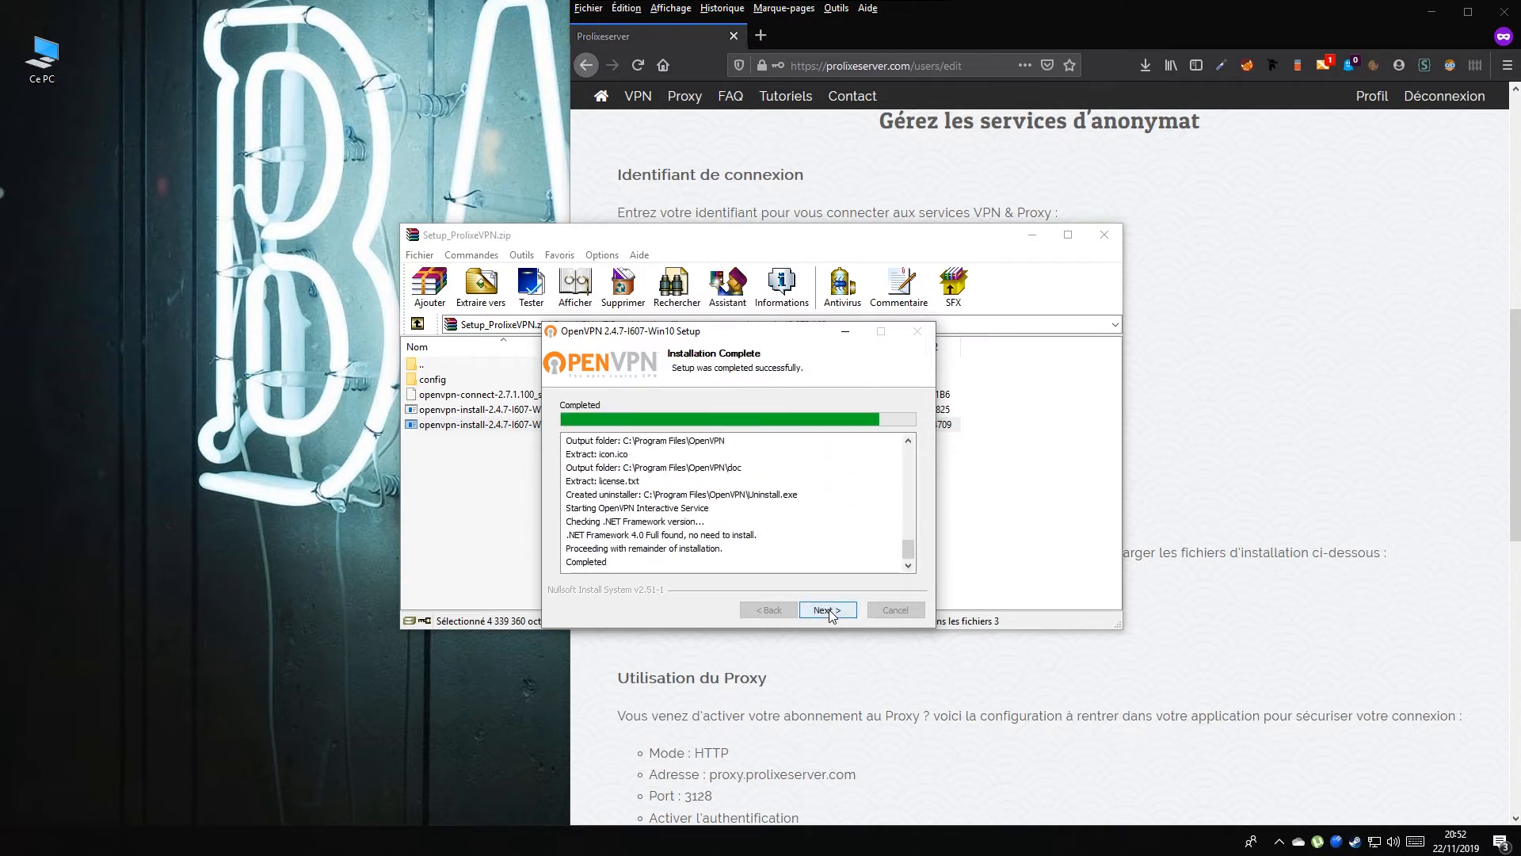
pyautogui.click(828, 611)
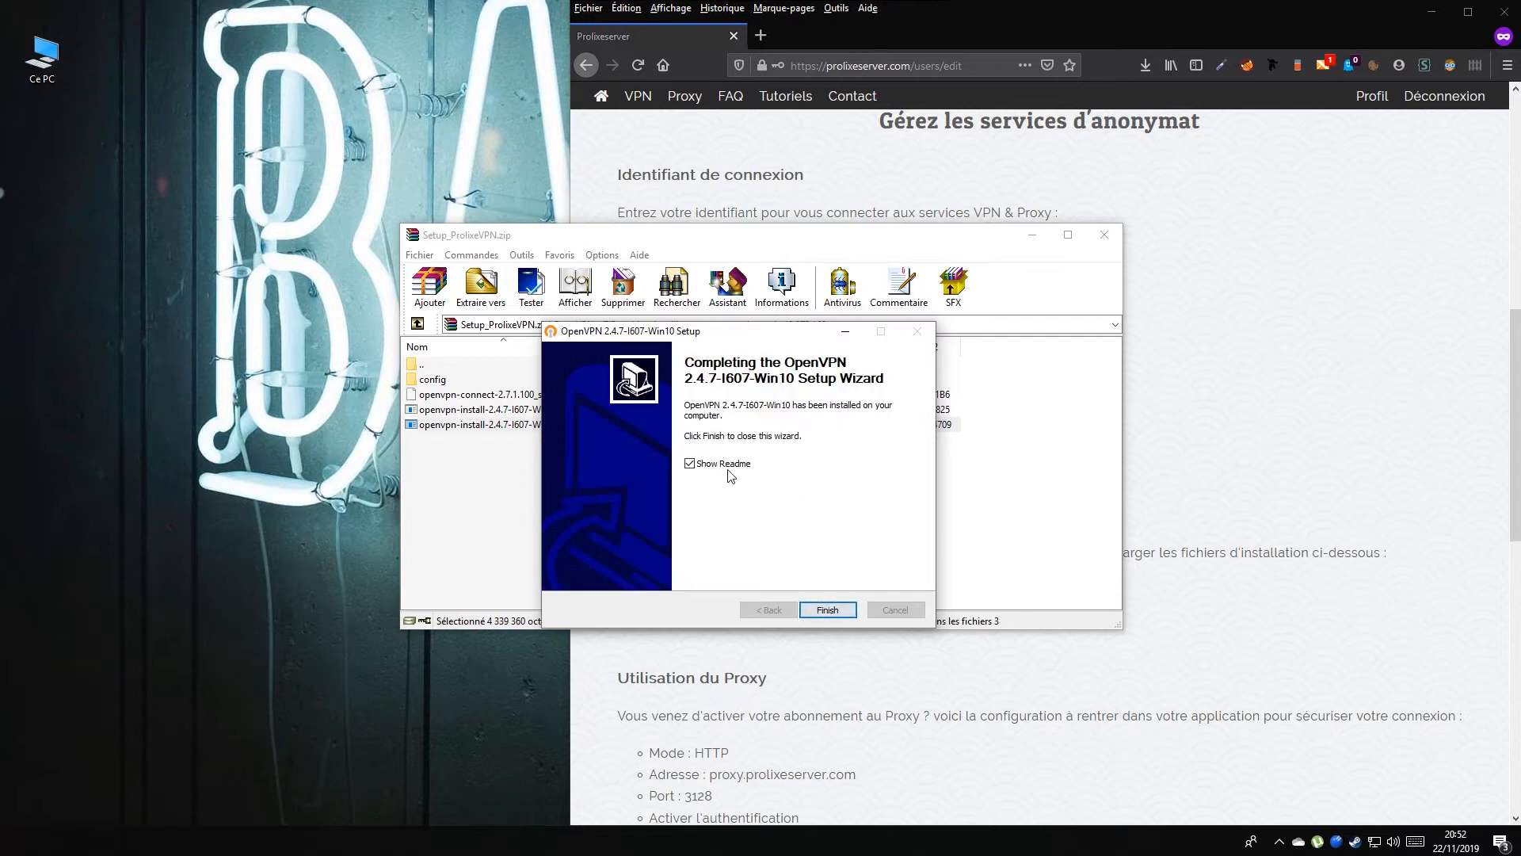
pyautogui.click(824, 608)
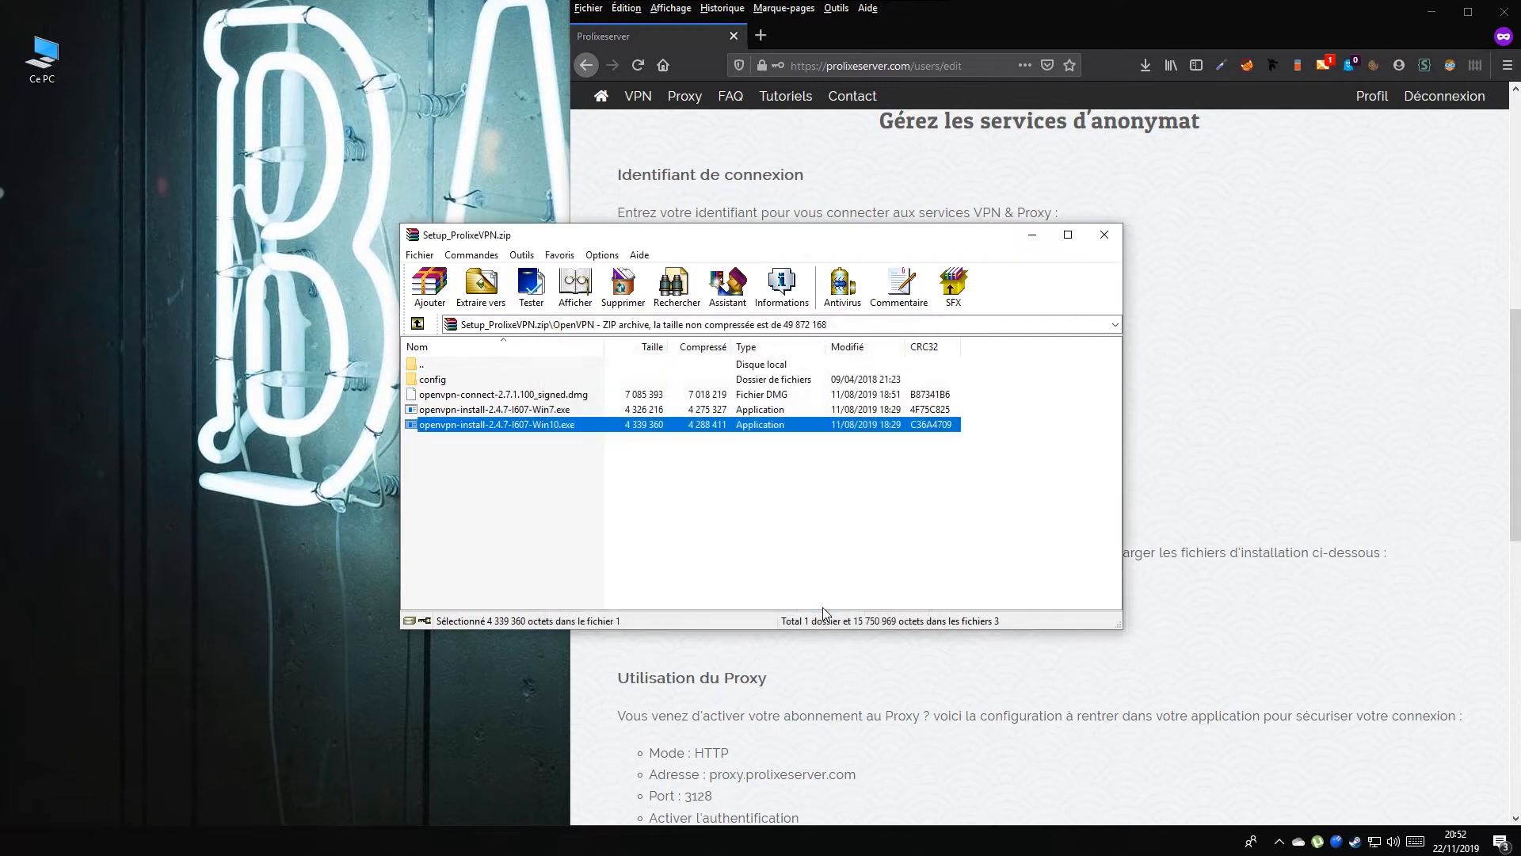
# Open Ce PC in the file explorer and arrange its window beside the archive window
pyautogui.doubleClick(44, 60)
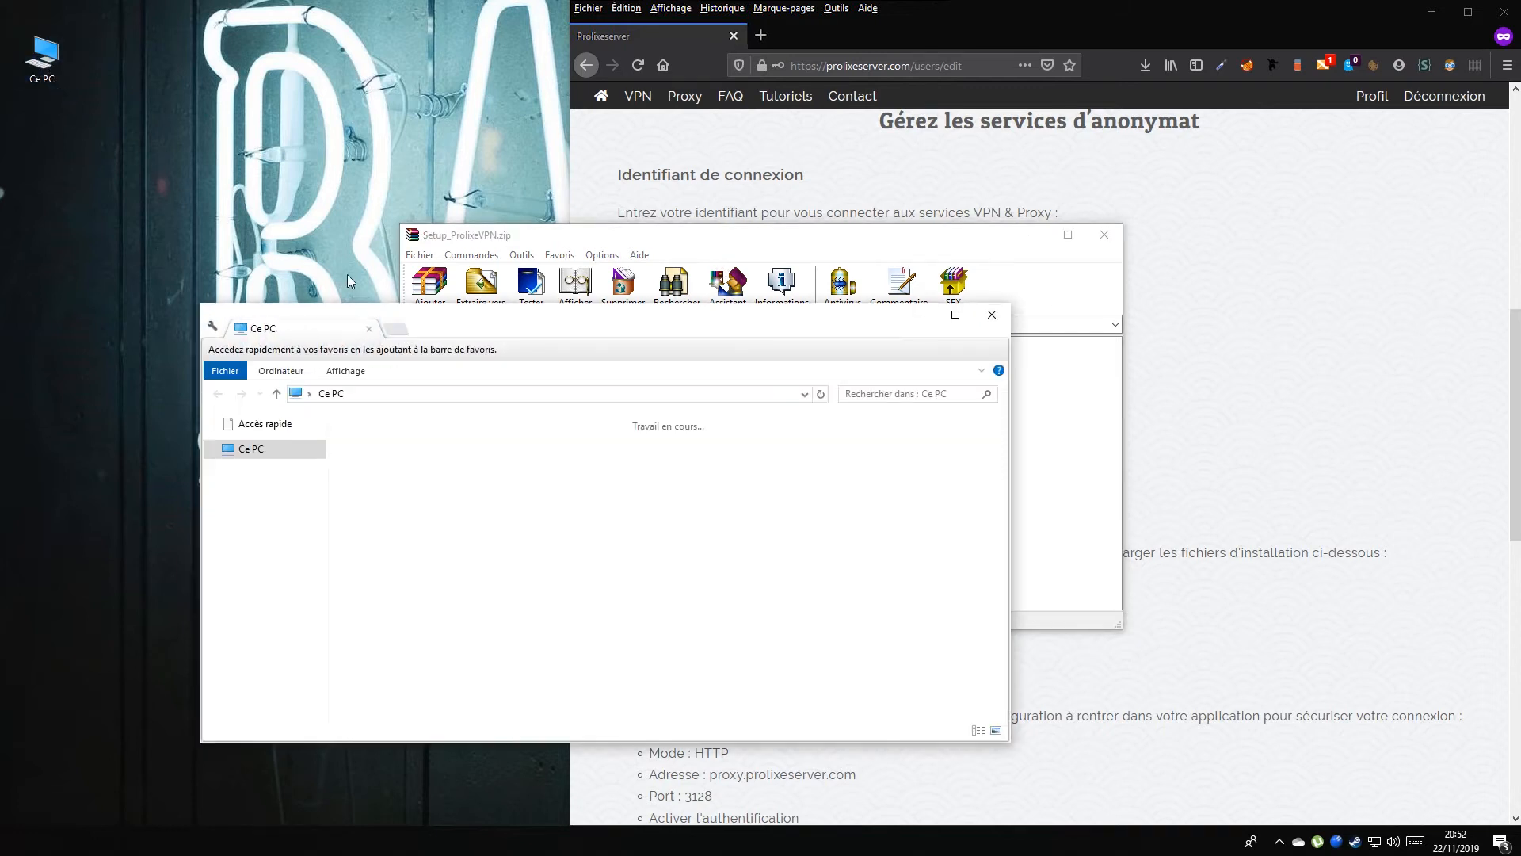
pyautogui.moveTo(575, 328); pyautogui.dragTo(1033, 295)
pyautogui.moveTo(917, 241); pyautogui.dragTo(586, 275)
pyautogui.moveTo(922, 284); pyautogui.dragTo(957, 250)
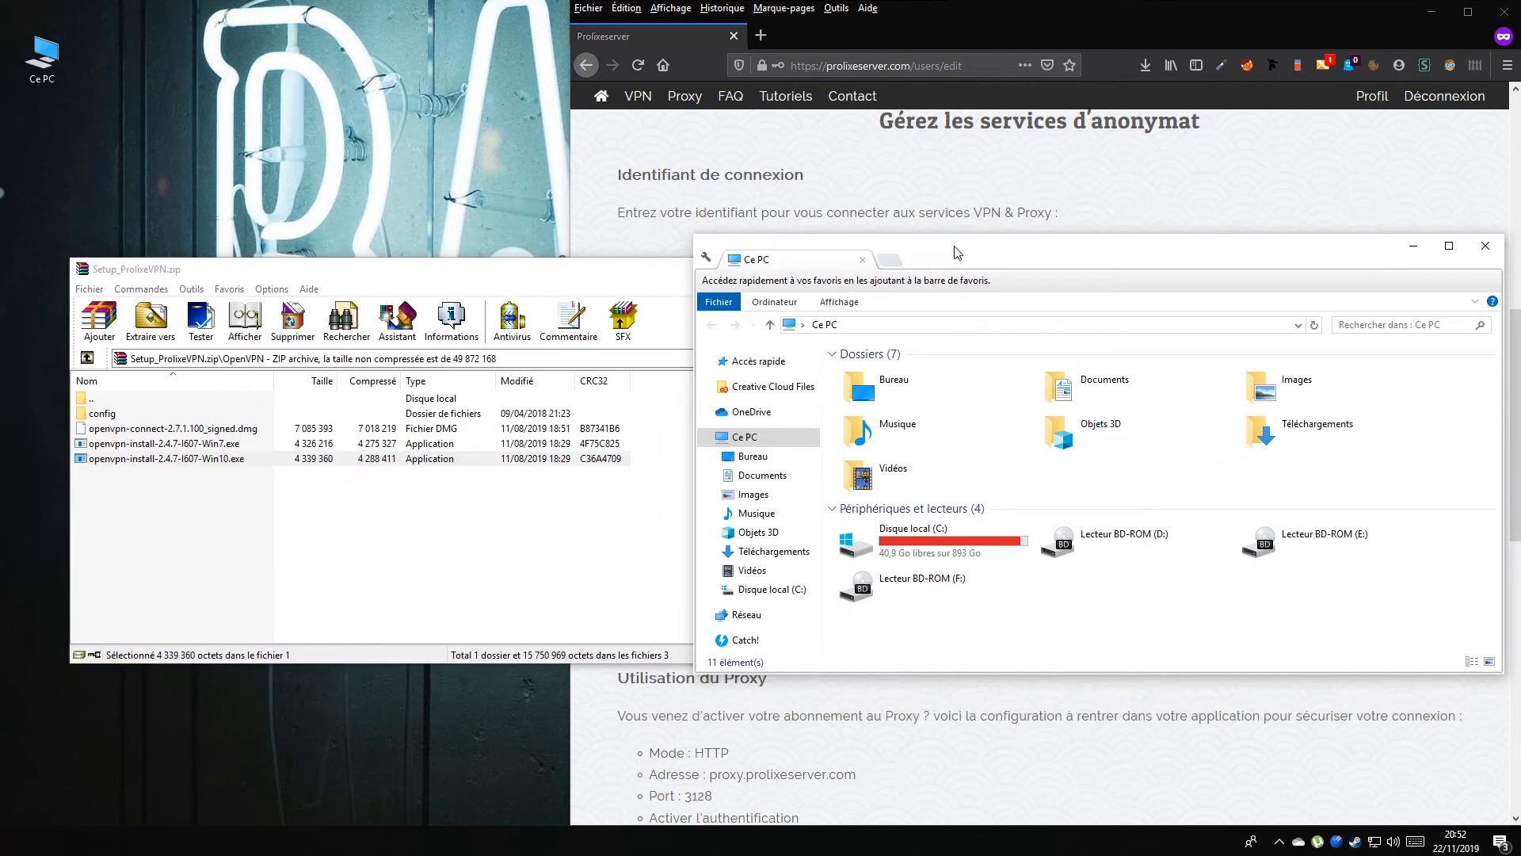
# Open the config folder of the OpenVPN installation under Programmes on Disque local (C:)
pyautogui.doubleClick(917, 543)
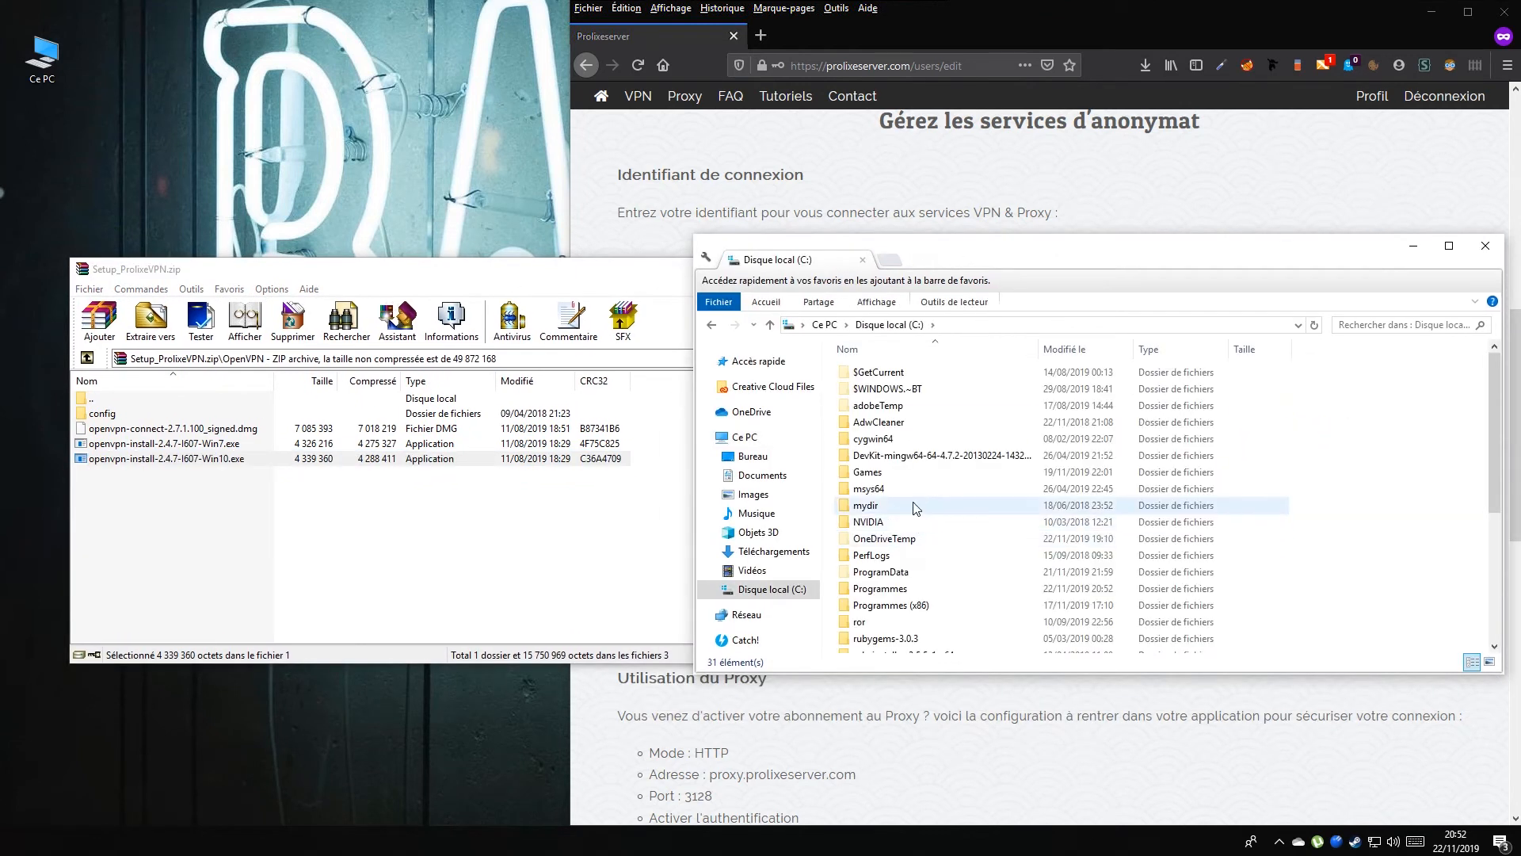
pyautogui.click(886, 590)
pyautogui.doubleClick(886, 590)
pyautogui.scroll(-3, 889, 529)
pyautogui.scroll(-1, 889, 529)
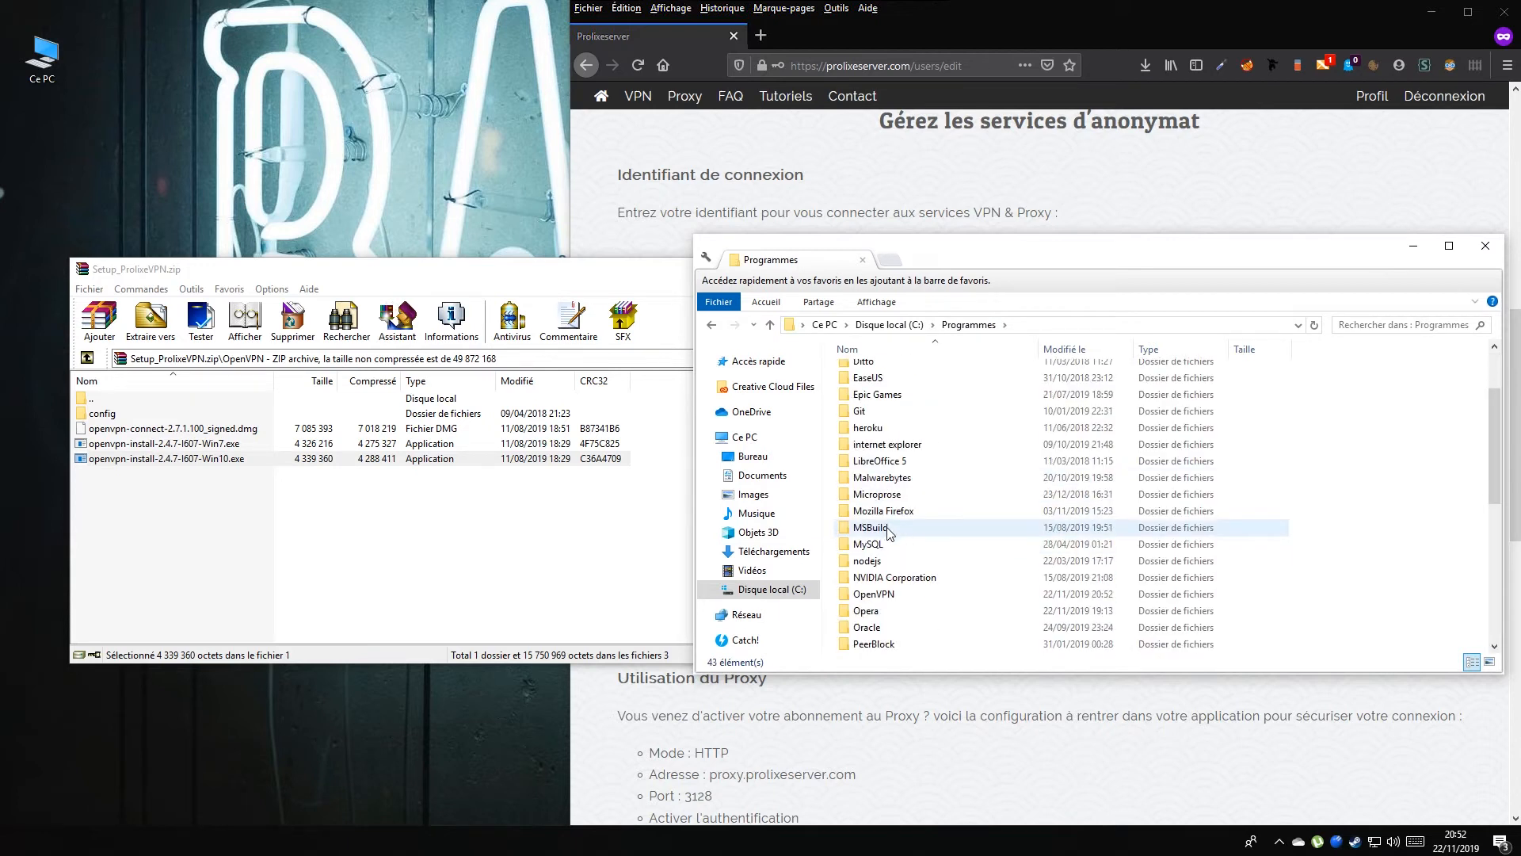
pyautogui.click(870, 601)
pyautogui.doubleClick(904, 599)
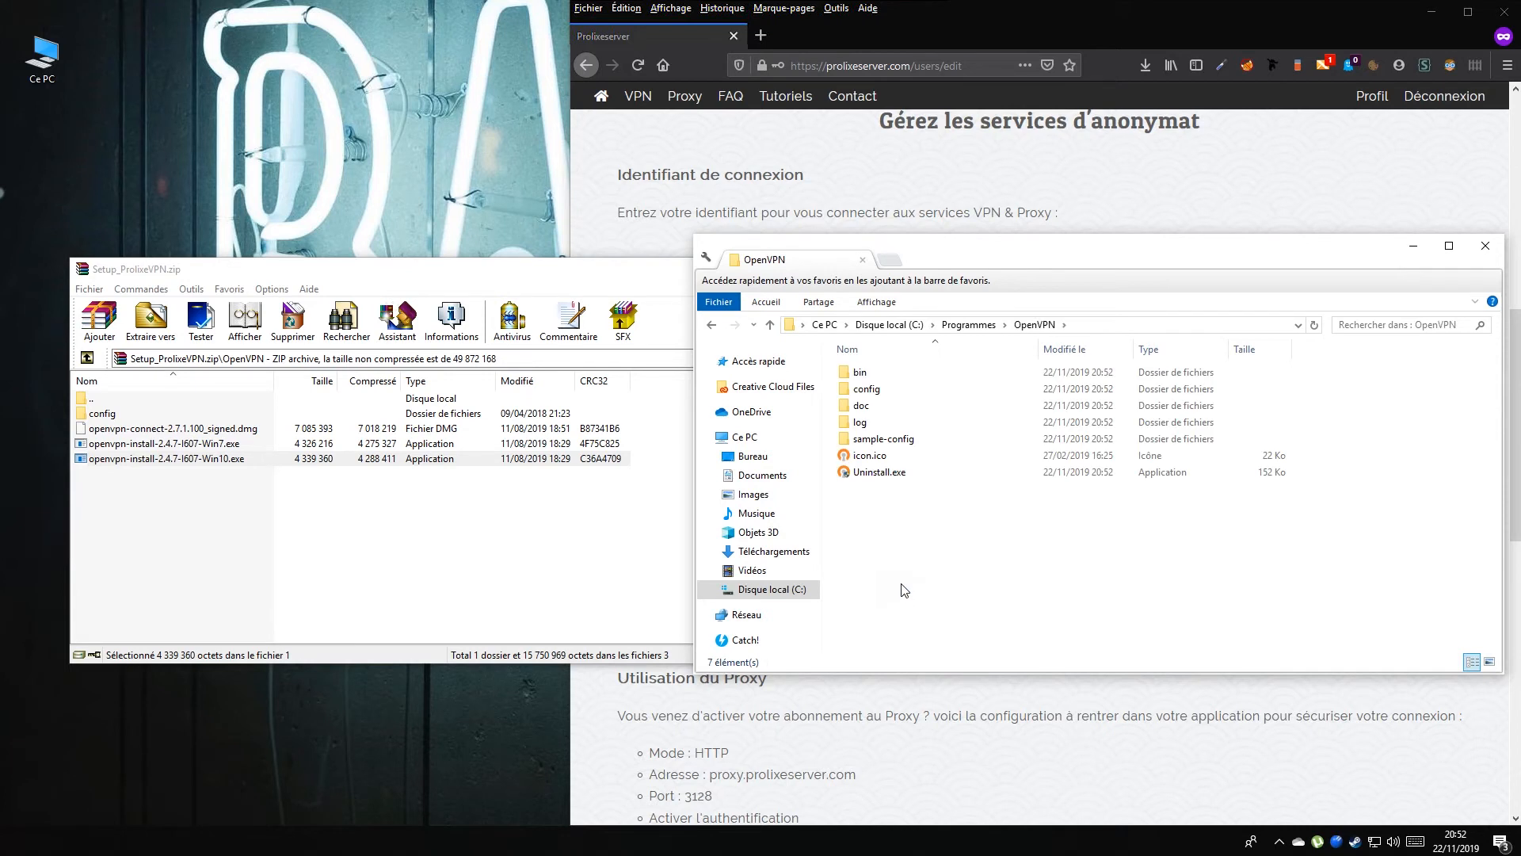
pyautogui.doubleClick(867, 389)
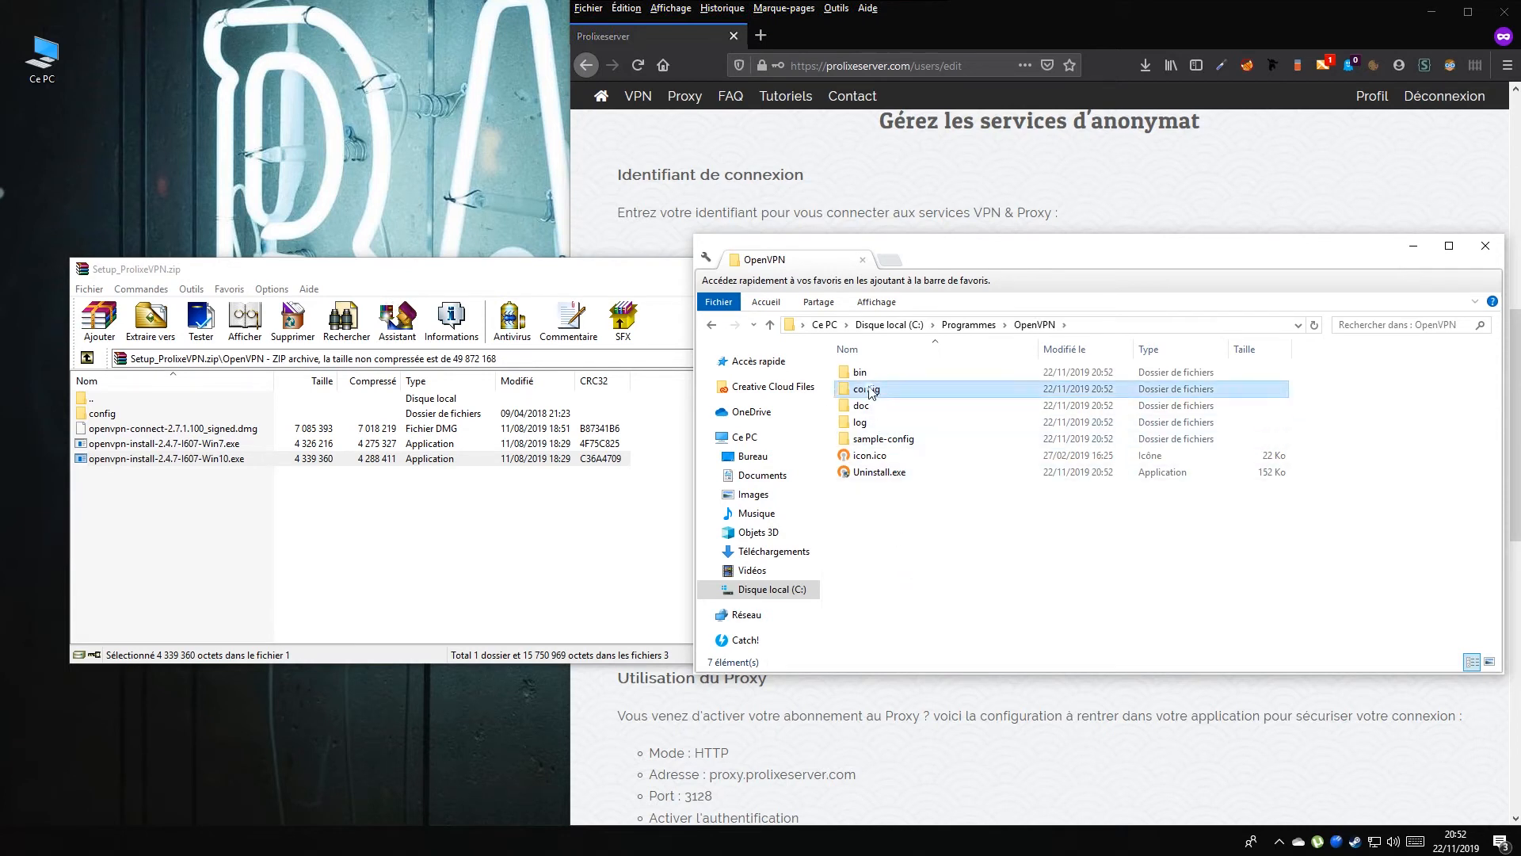
# Extract all files from the archive's config folder into OpenVPN's config folder, granting administrator rights for all items
pyautogui.click(127, 459)
pyautogui.click(119, 415)
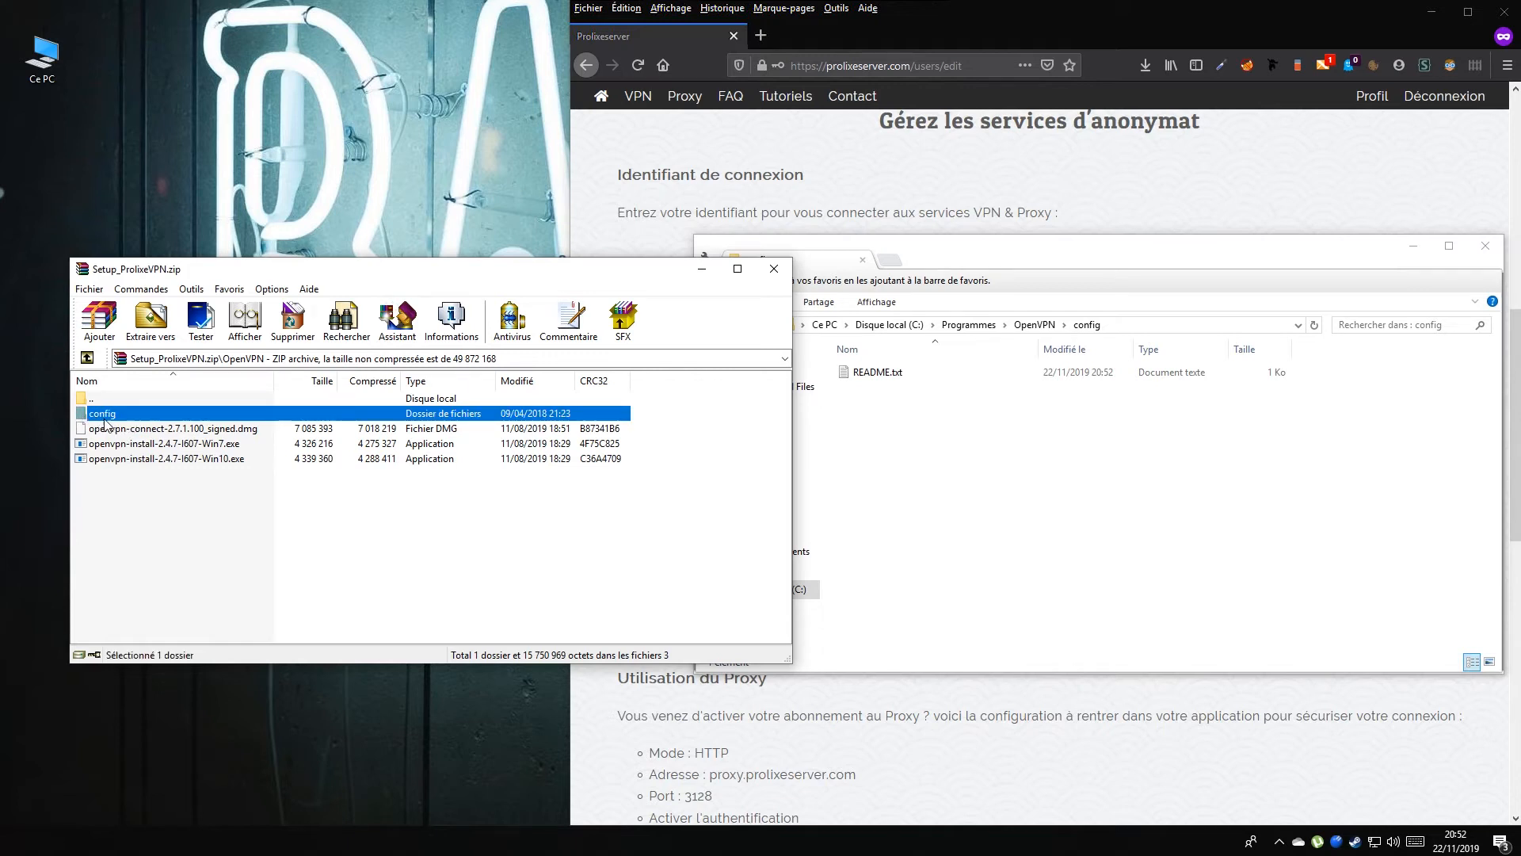
pyautogui.doubleClick(129, 418)
pyautogui.moveTo(176, 596); pyautogui.dragTo(938, 471)
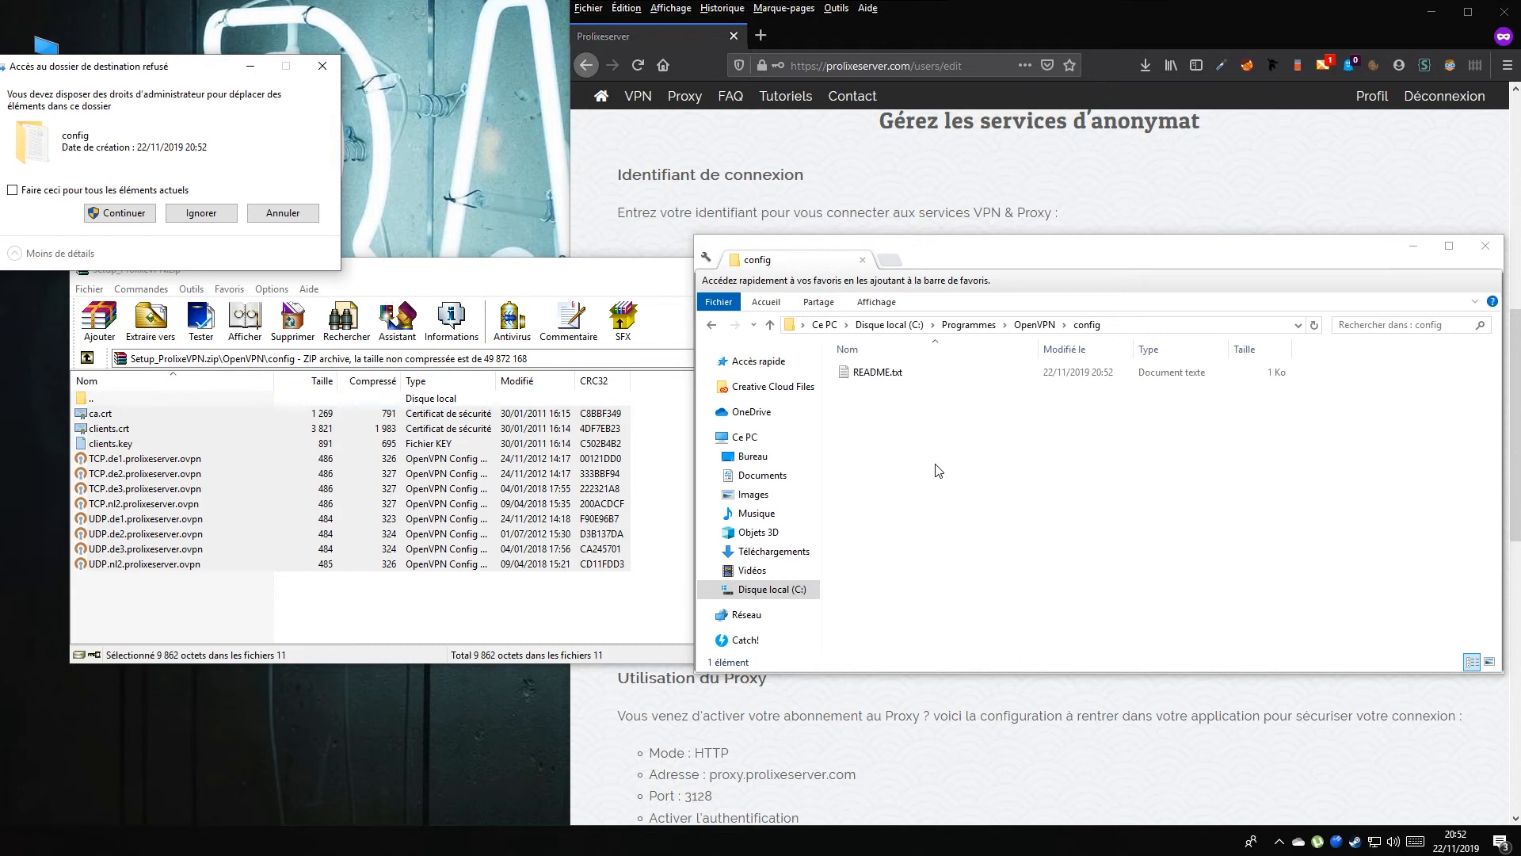
pyautogui.click(83, 191)
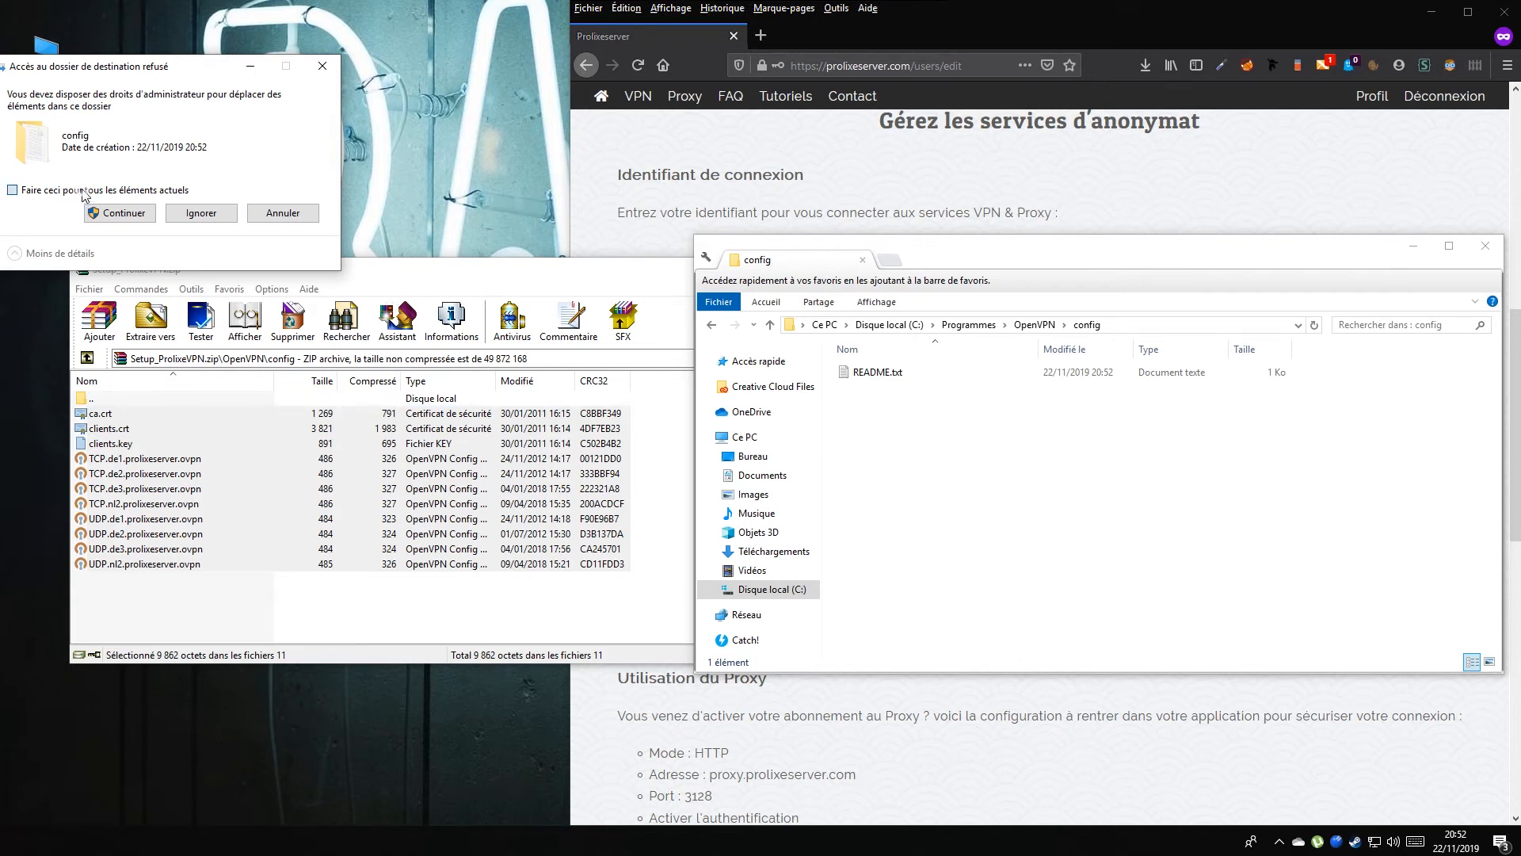
pyautogui.click(136, 218)
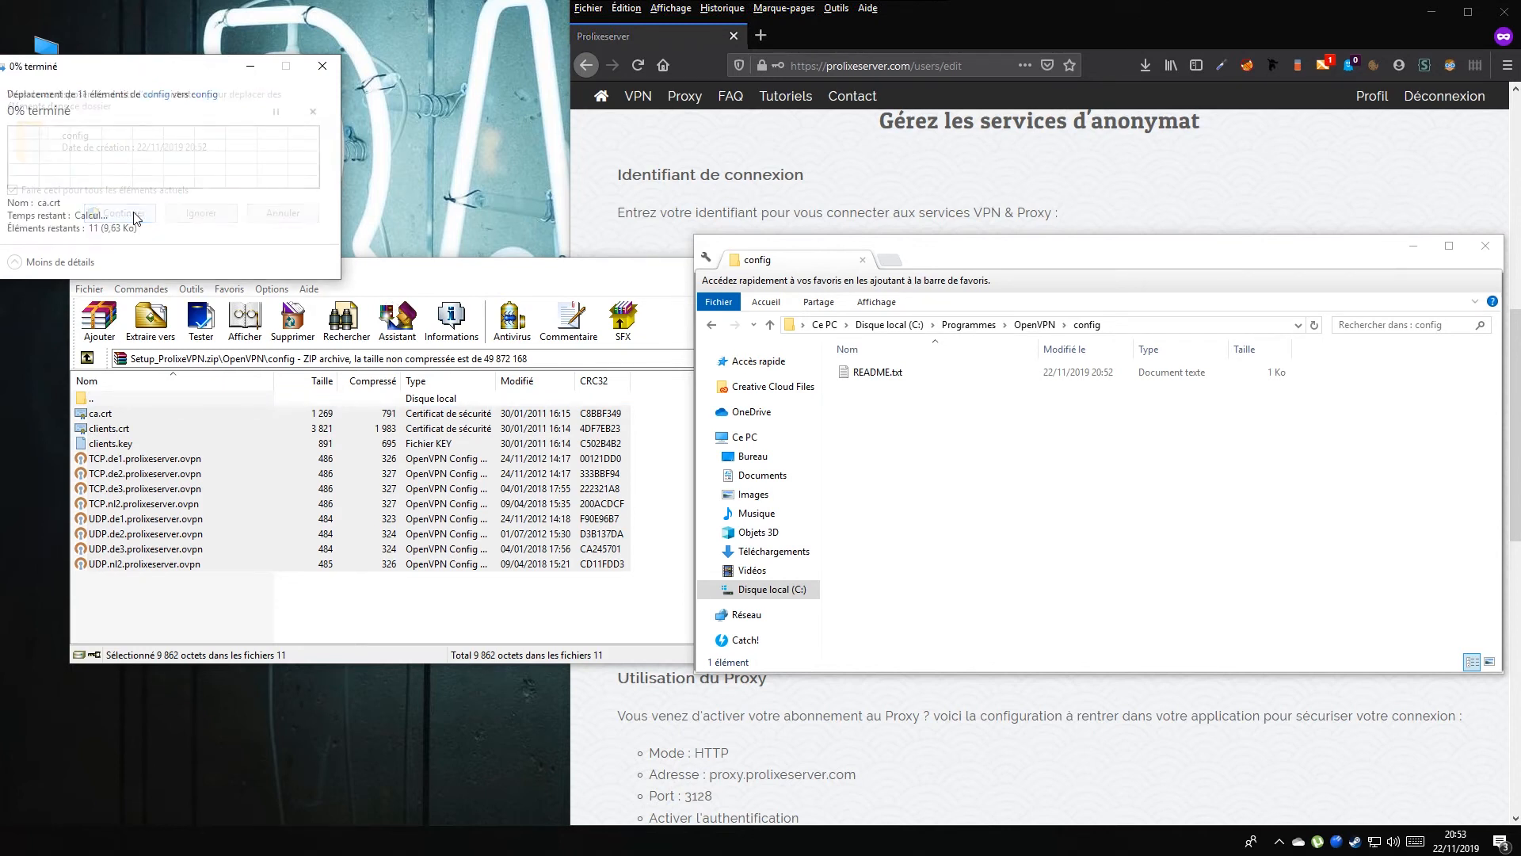
# Close the Setup_ProlixeVPN.zip archive window and the config folder window
pyautogui.moveTo(560, 287); pyautogui.dragTo(526, 342)
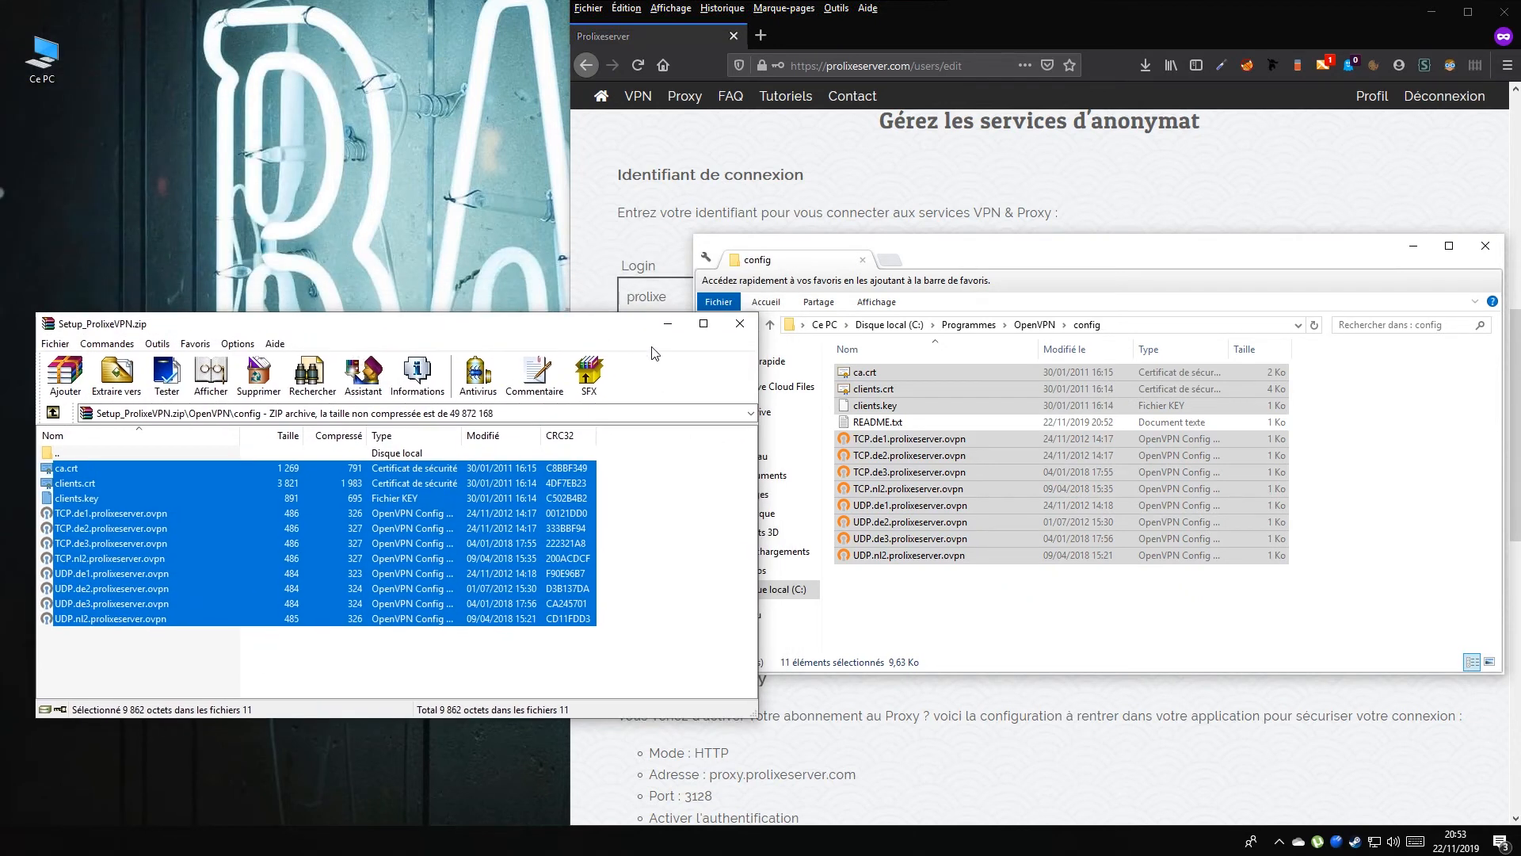
pyautogui.click(740, 323)
pyautogui.moveTo(1373, 263); pyautogui.dragTo(1018, 273)
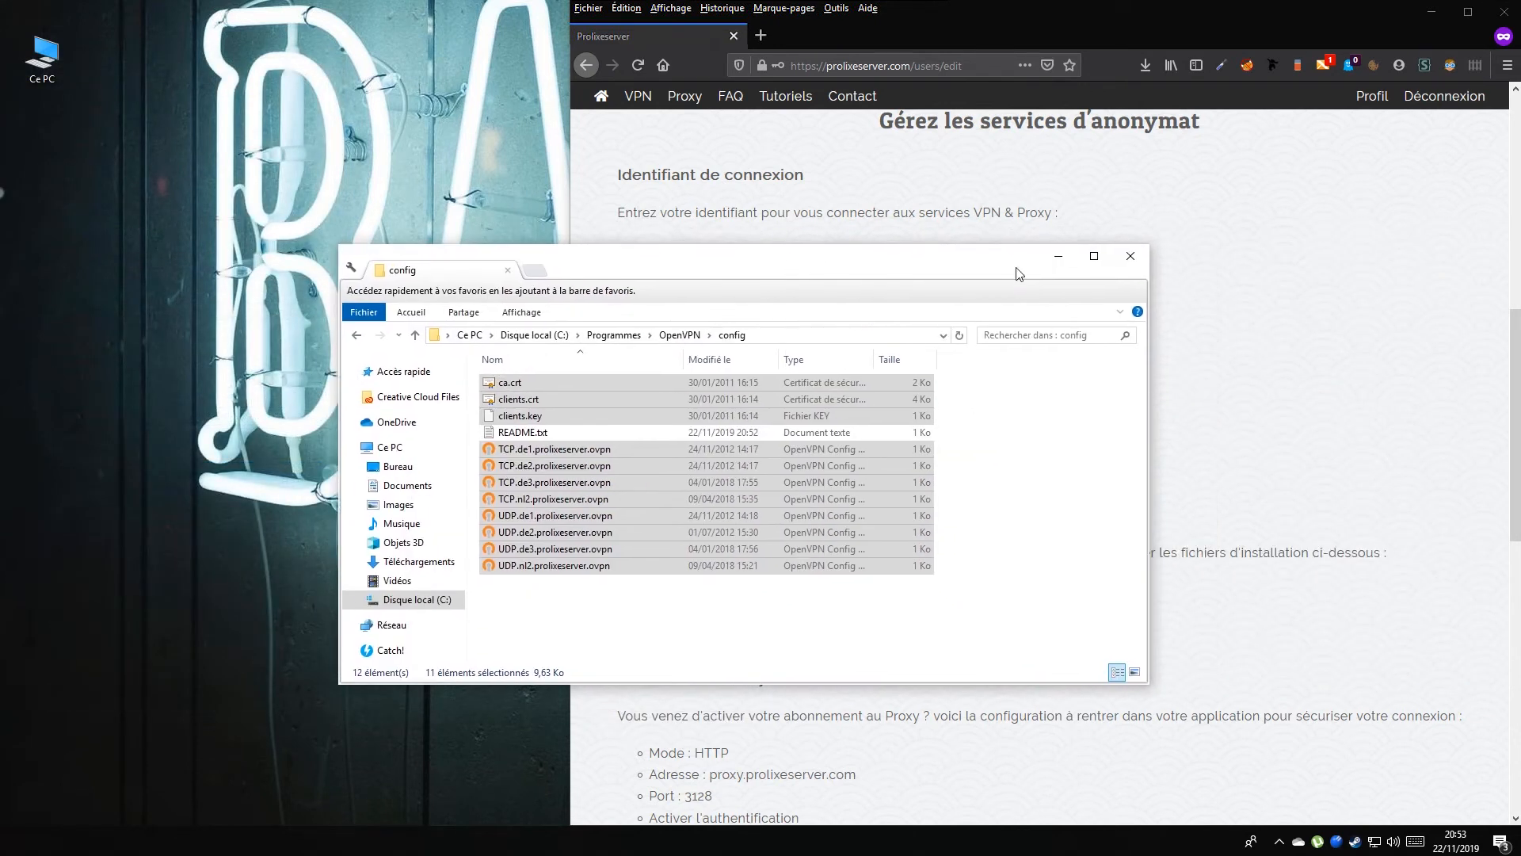
pyautogui.click(1132, 255)
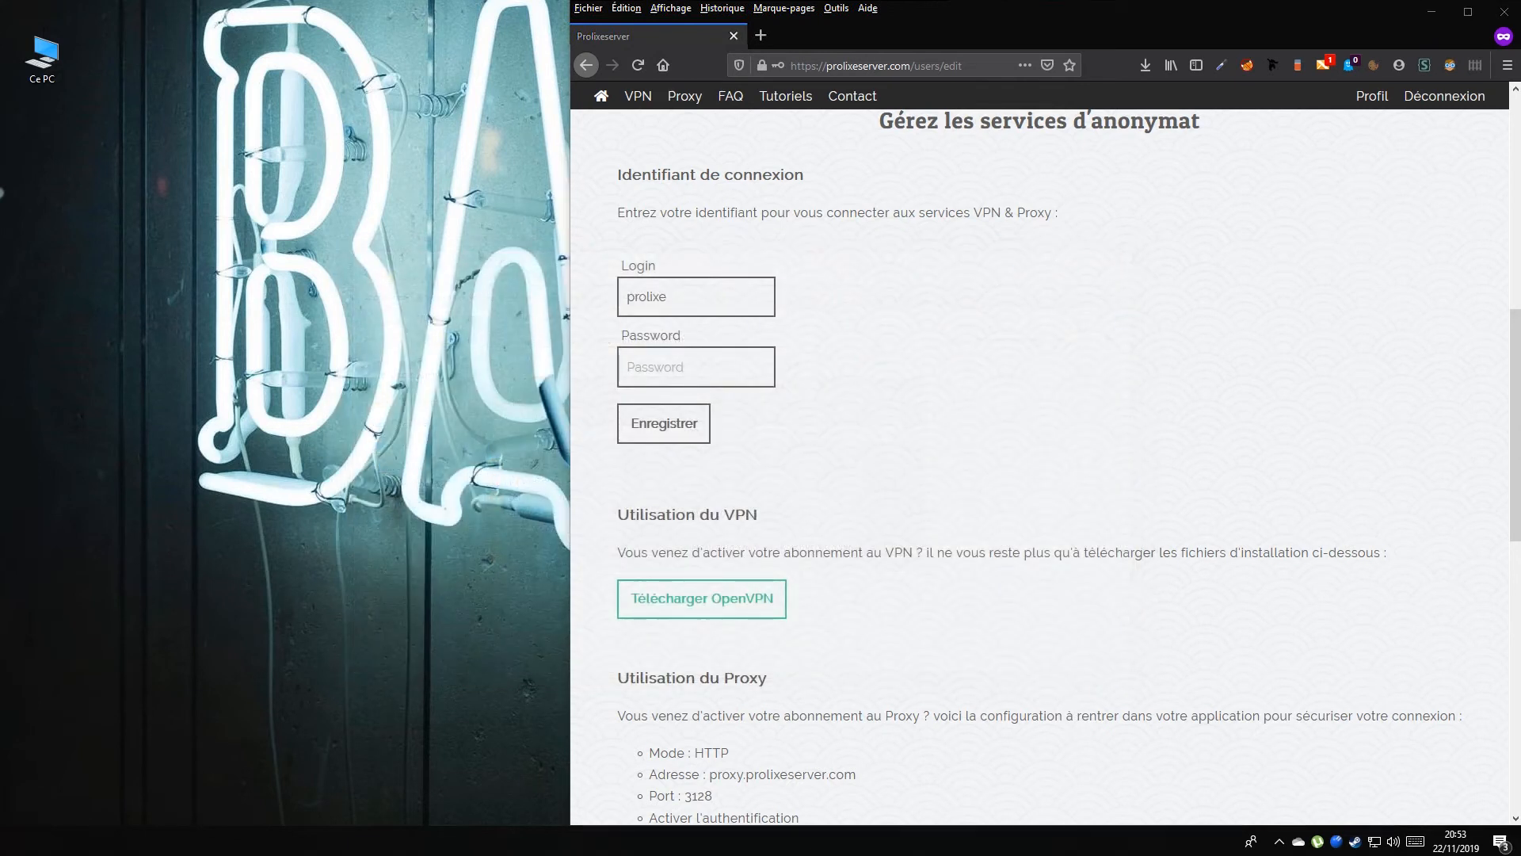
pyautogui.moveTo(1, 202); pyautogui.dragTo(43, 150)
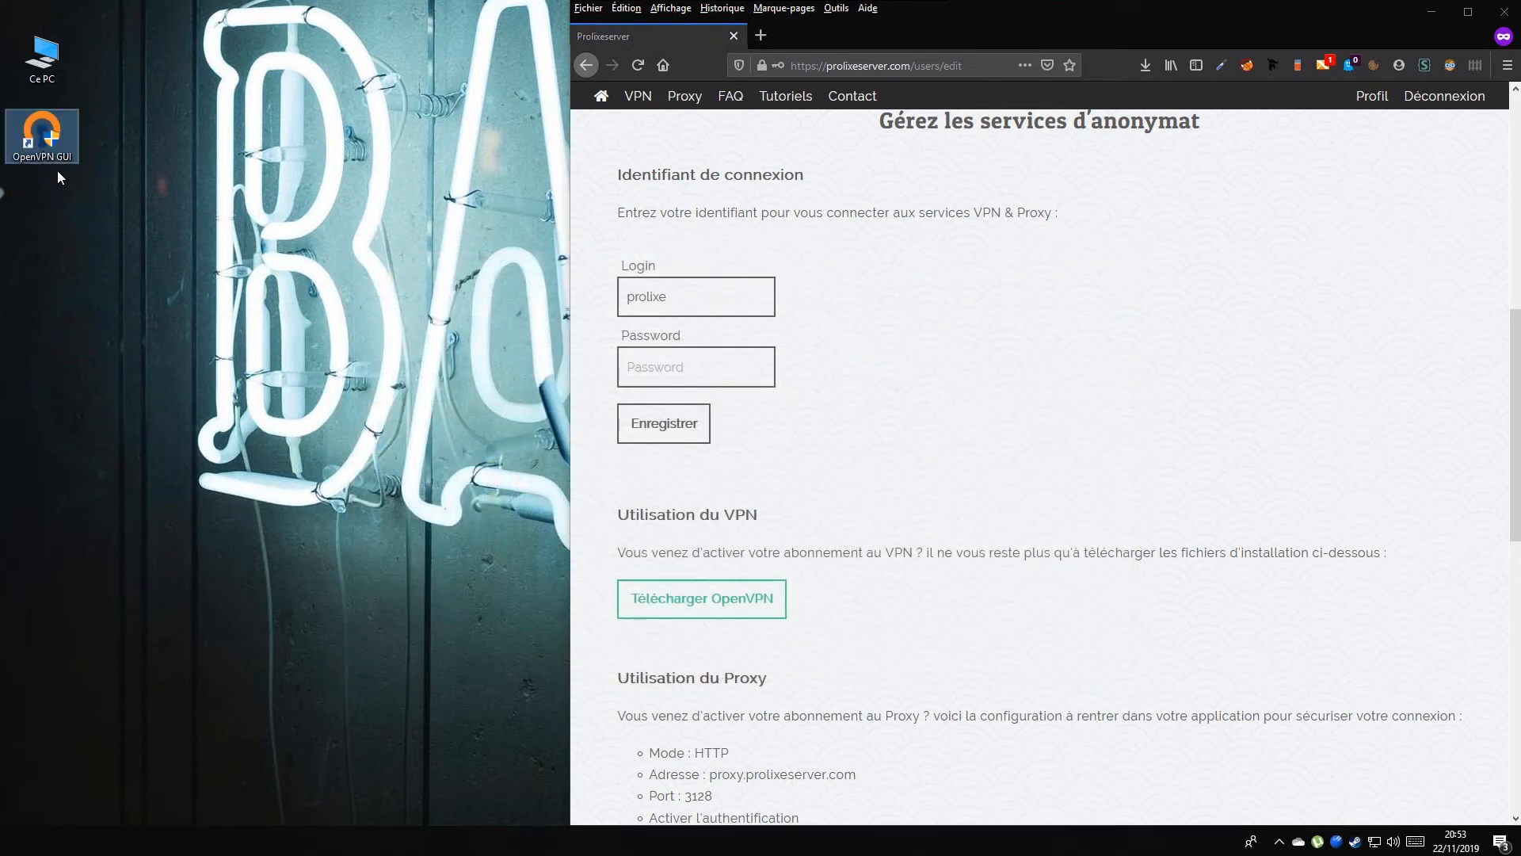
pyautogui.click(54, 186)
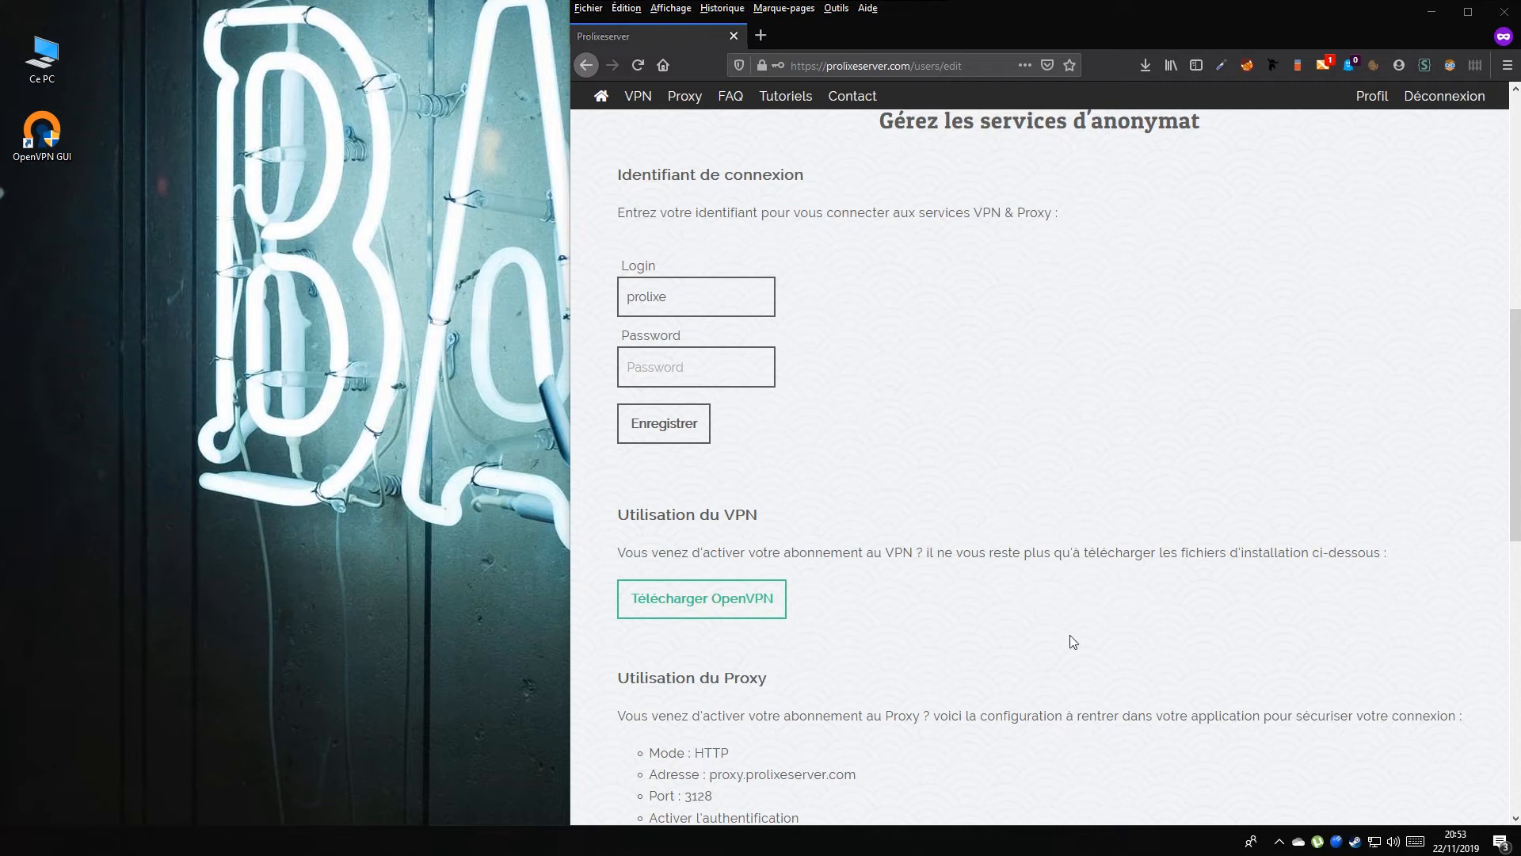
# Open the list of network adapters through the Centre Réseau et partage in the network settings
pyautogui.click(1375, 843)
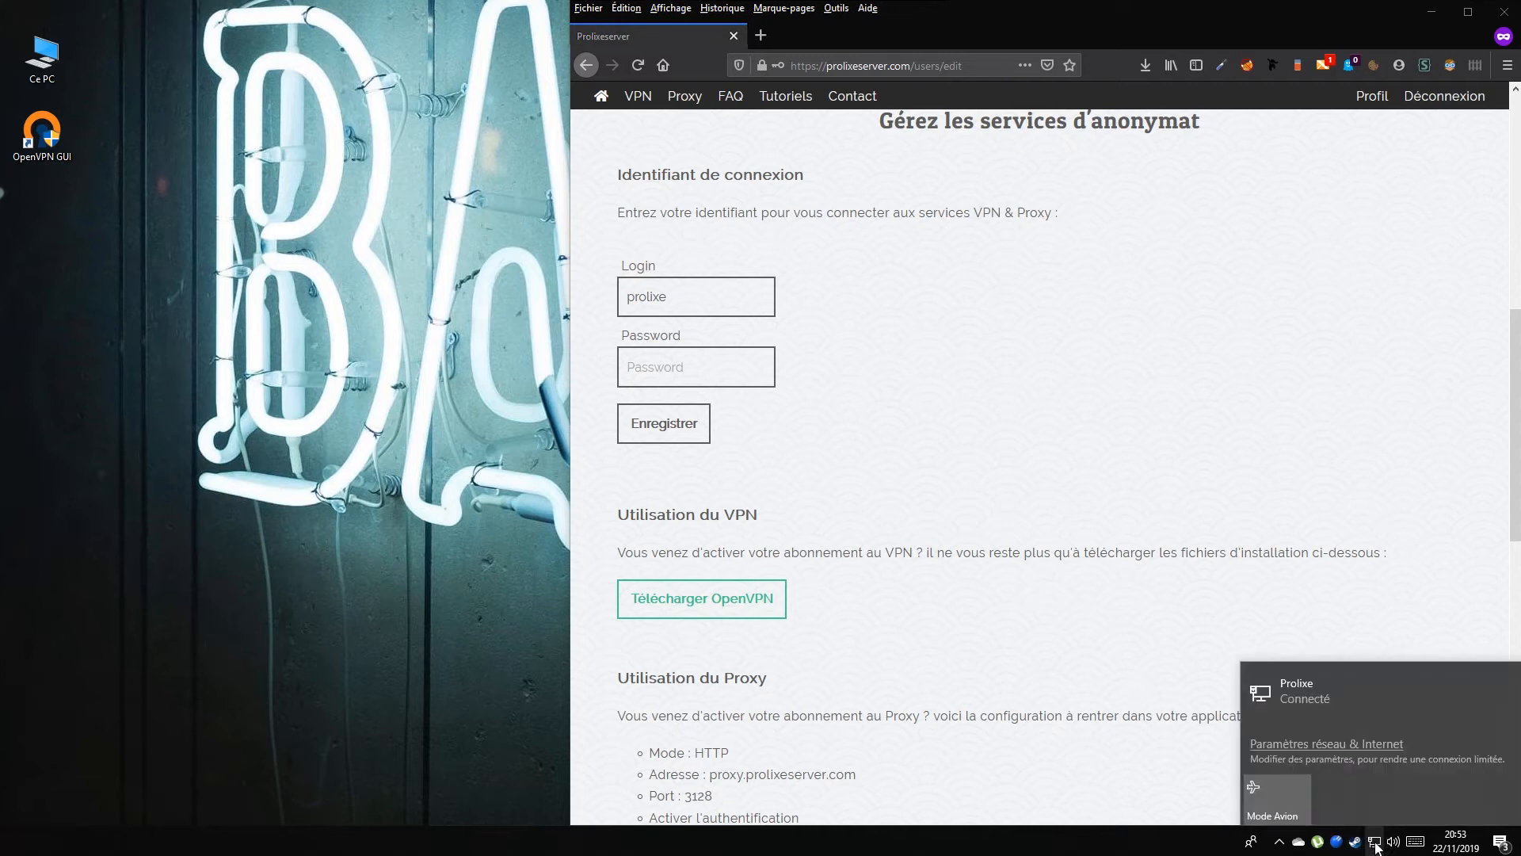
pyautogui.click(1330, 743)
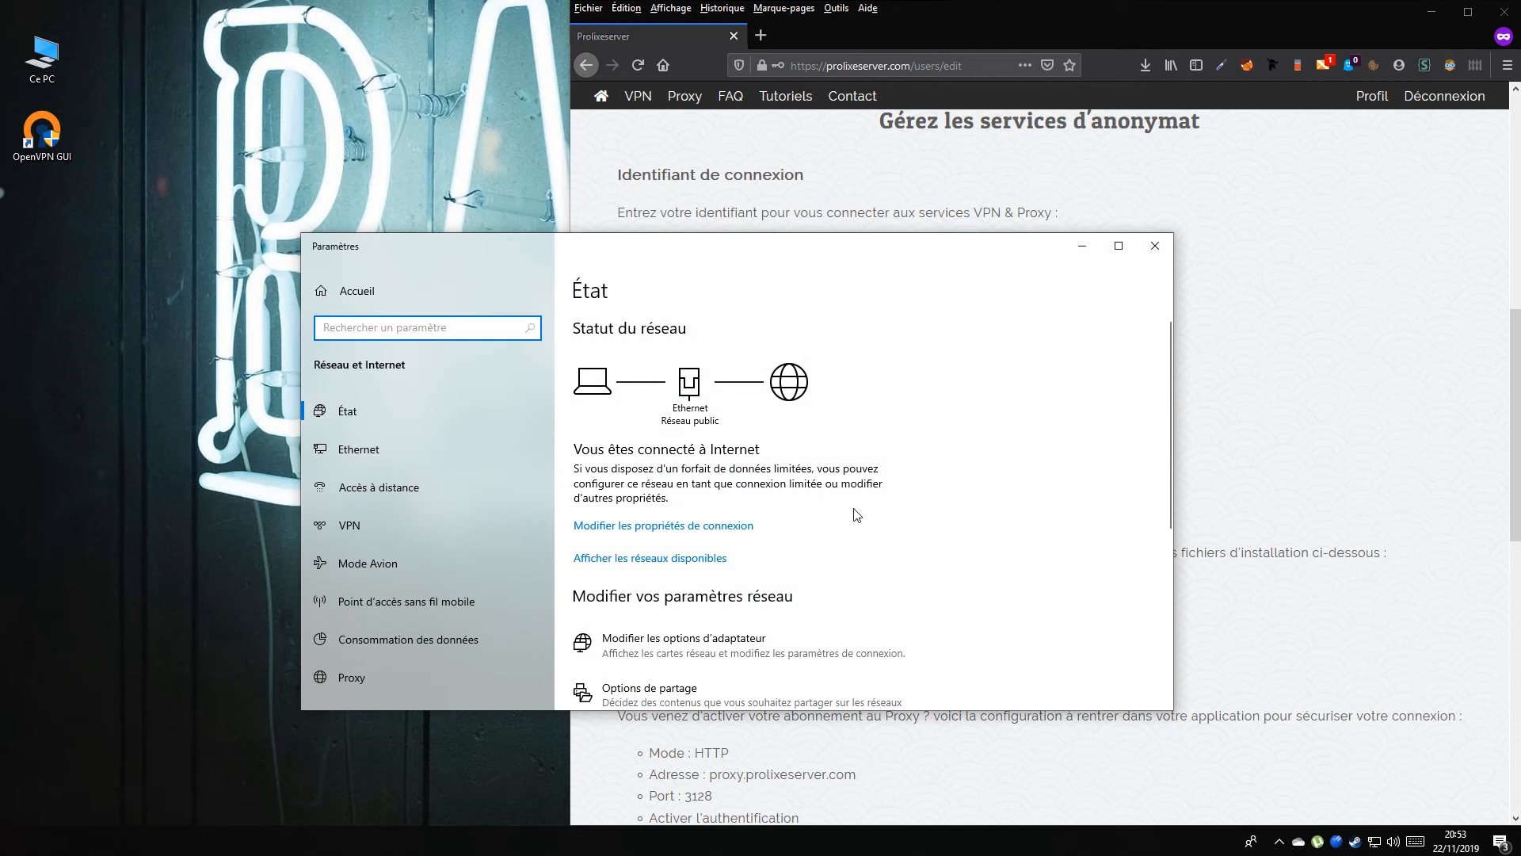
pyautogui.scroll(-4, 855, 515)
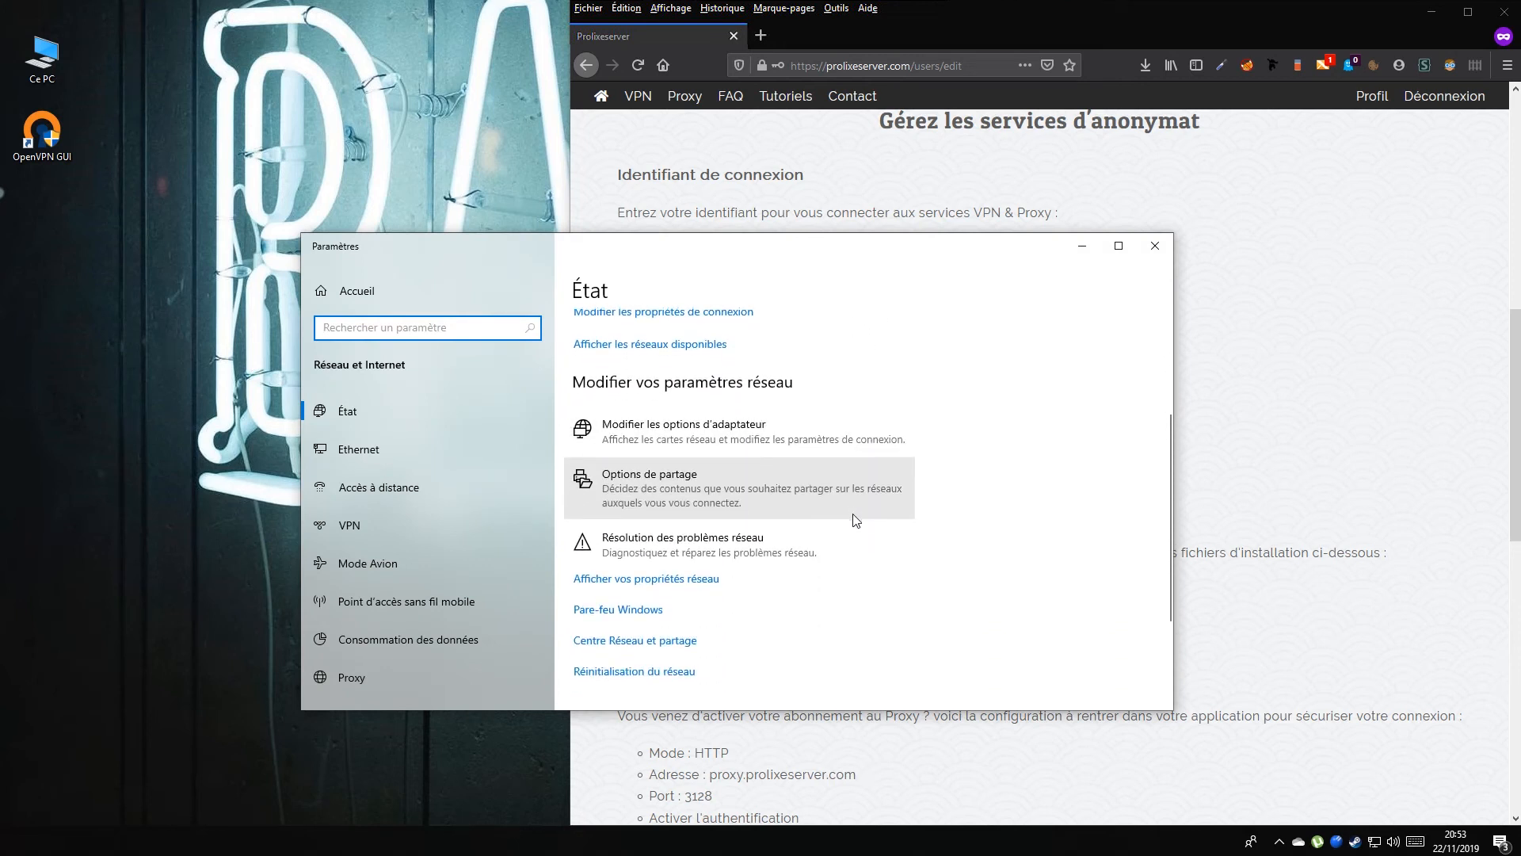
pyautogui.scroll(-1, 852, 519)
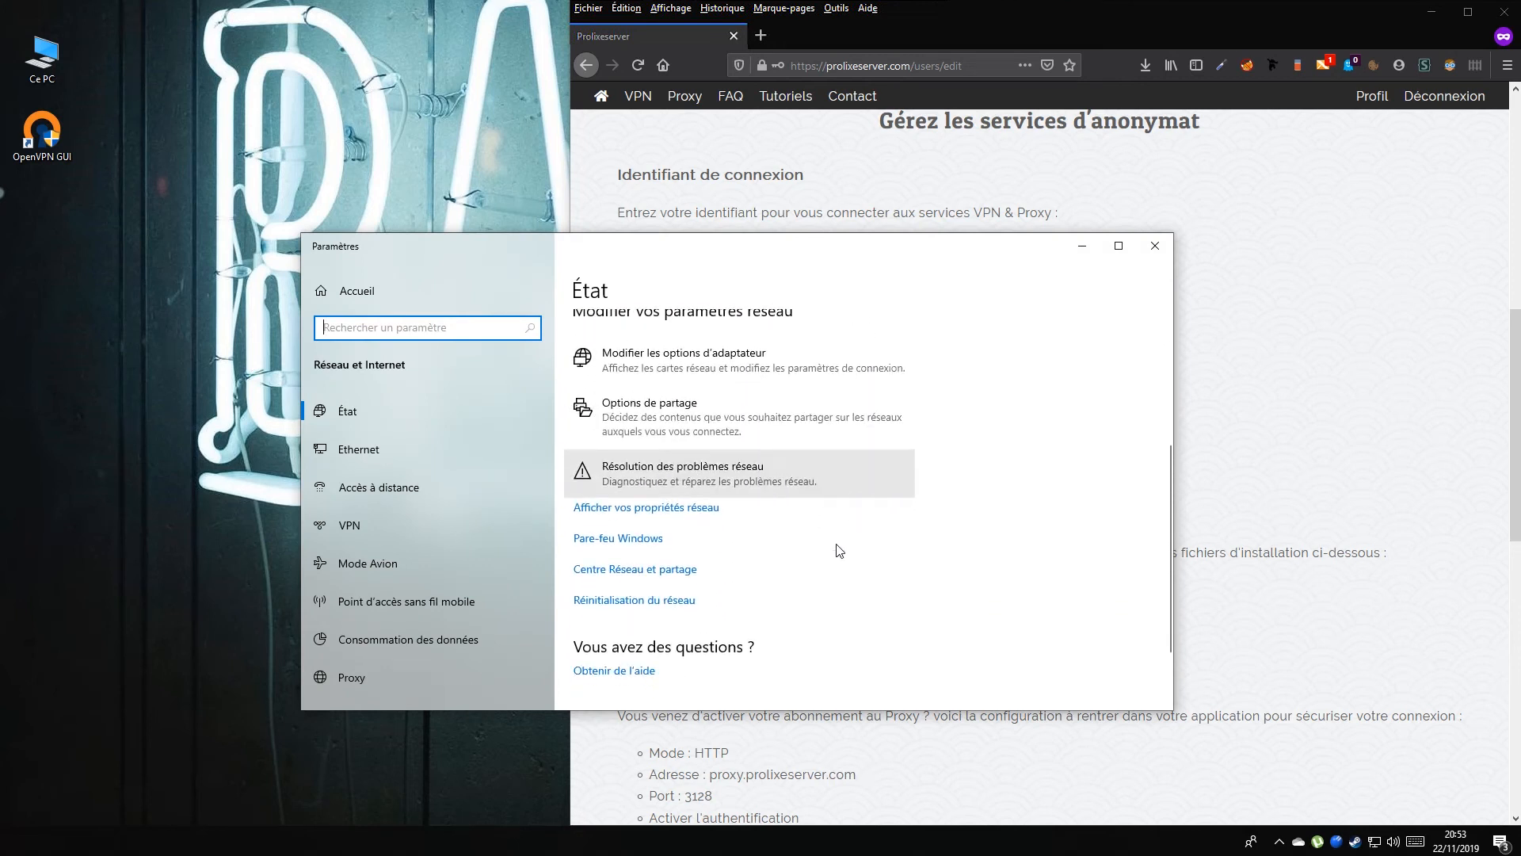
pyautogui.click(655, 571)
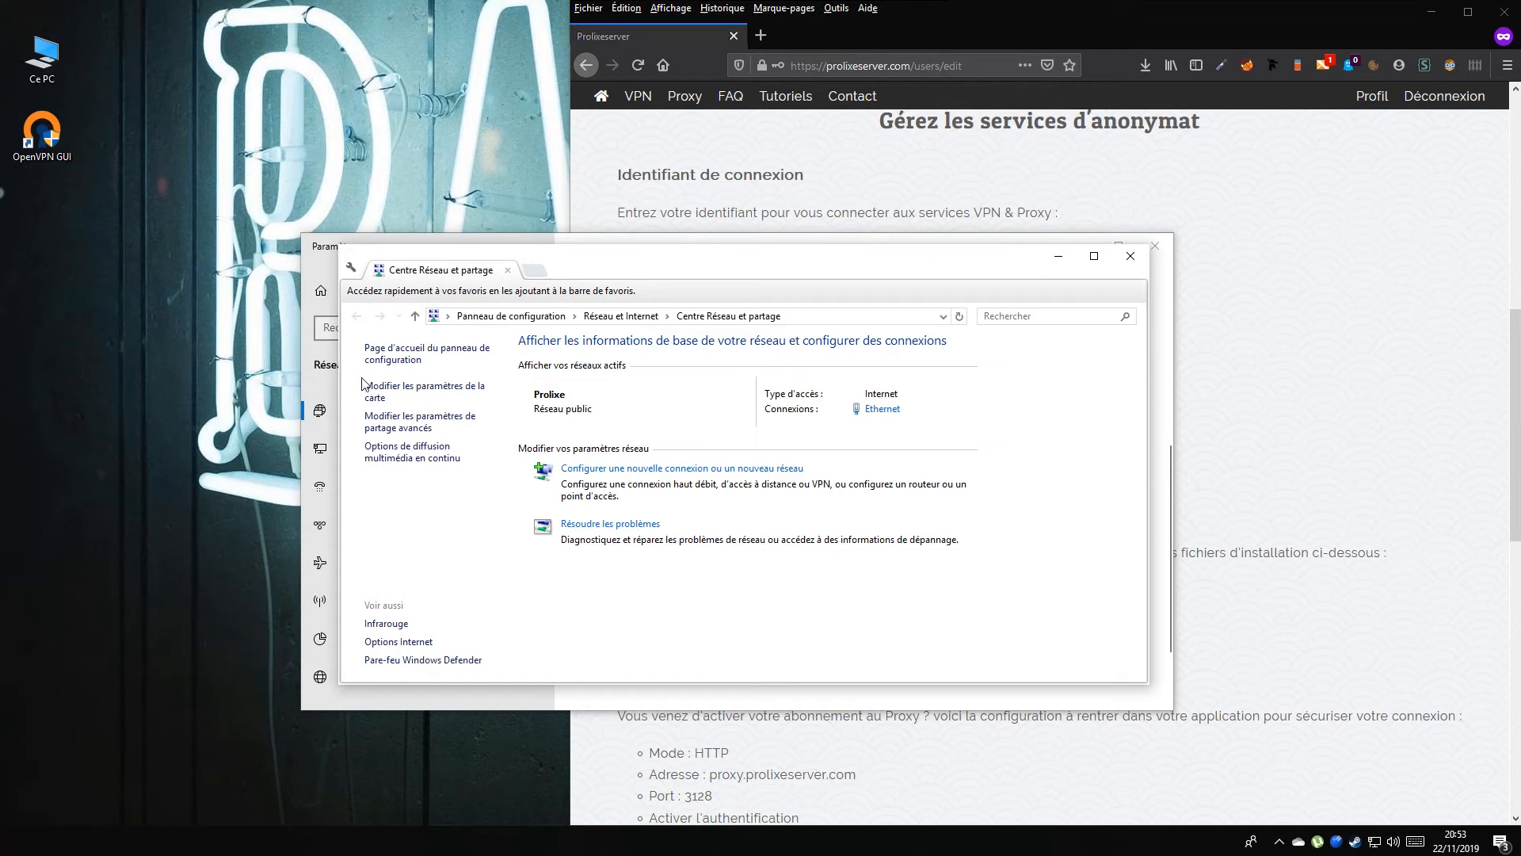
pyautogui.click(419, 393)
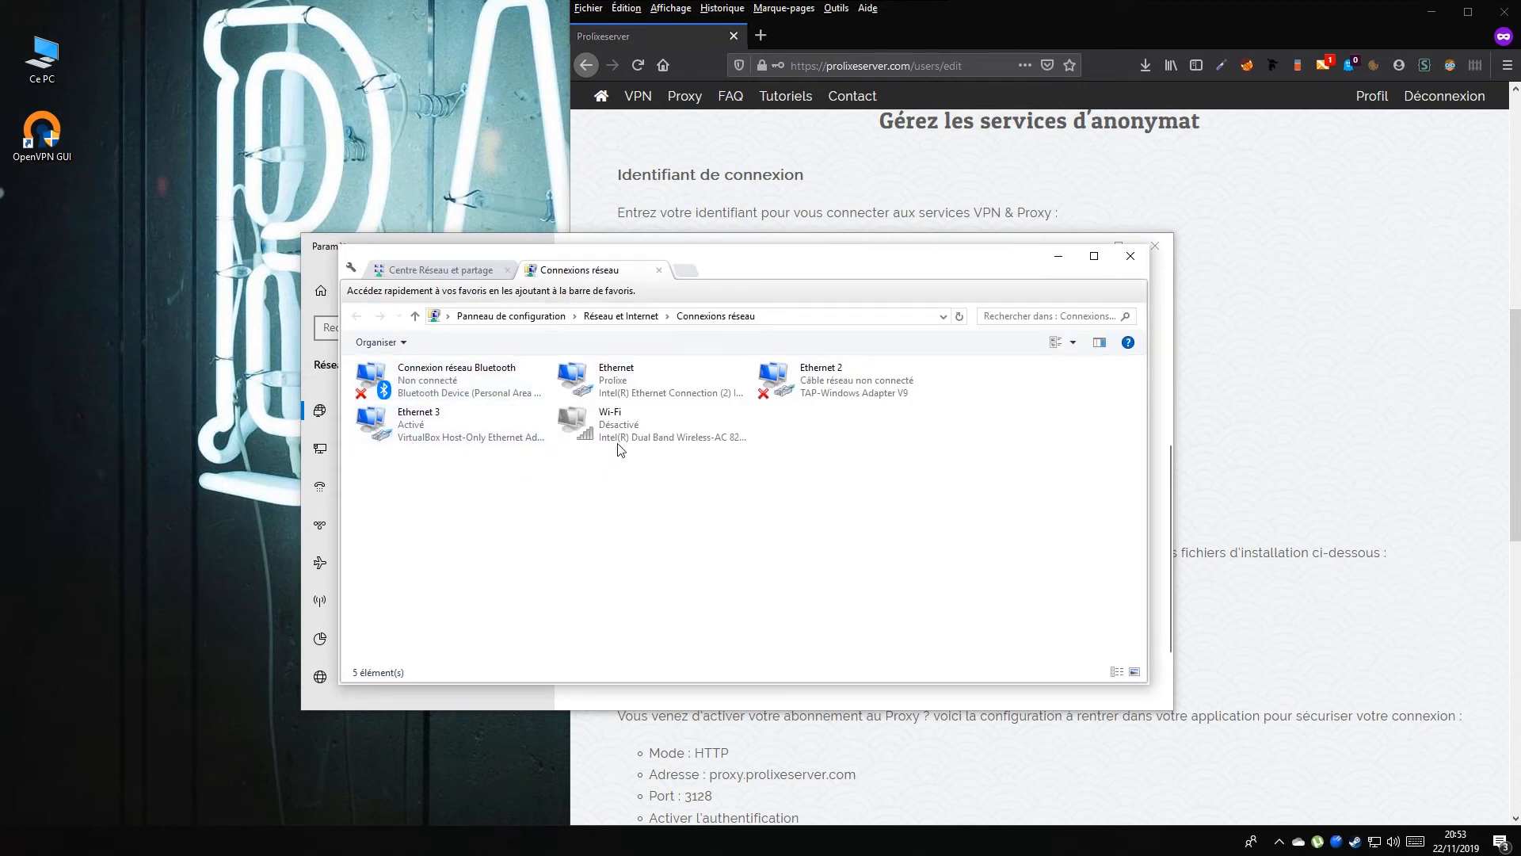
# Make sure Protocole Internet version 6 (TCP/IPv6) is disabled in the Ethernet adapter's properties, and close the network windows
pyautogui.click(660, 383)
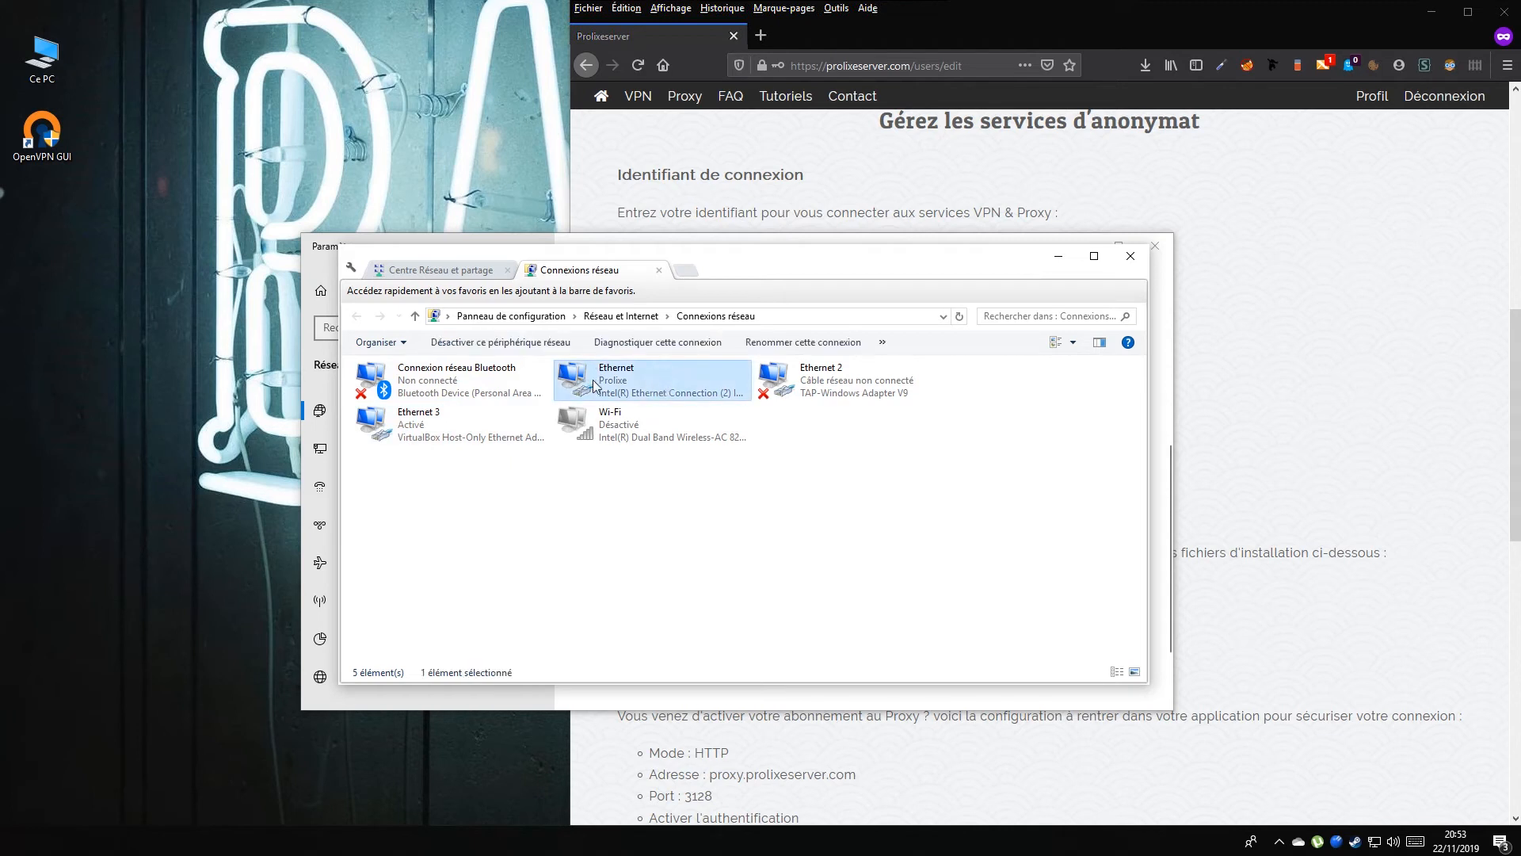
pyautogui.rightClick(663, 381)
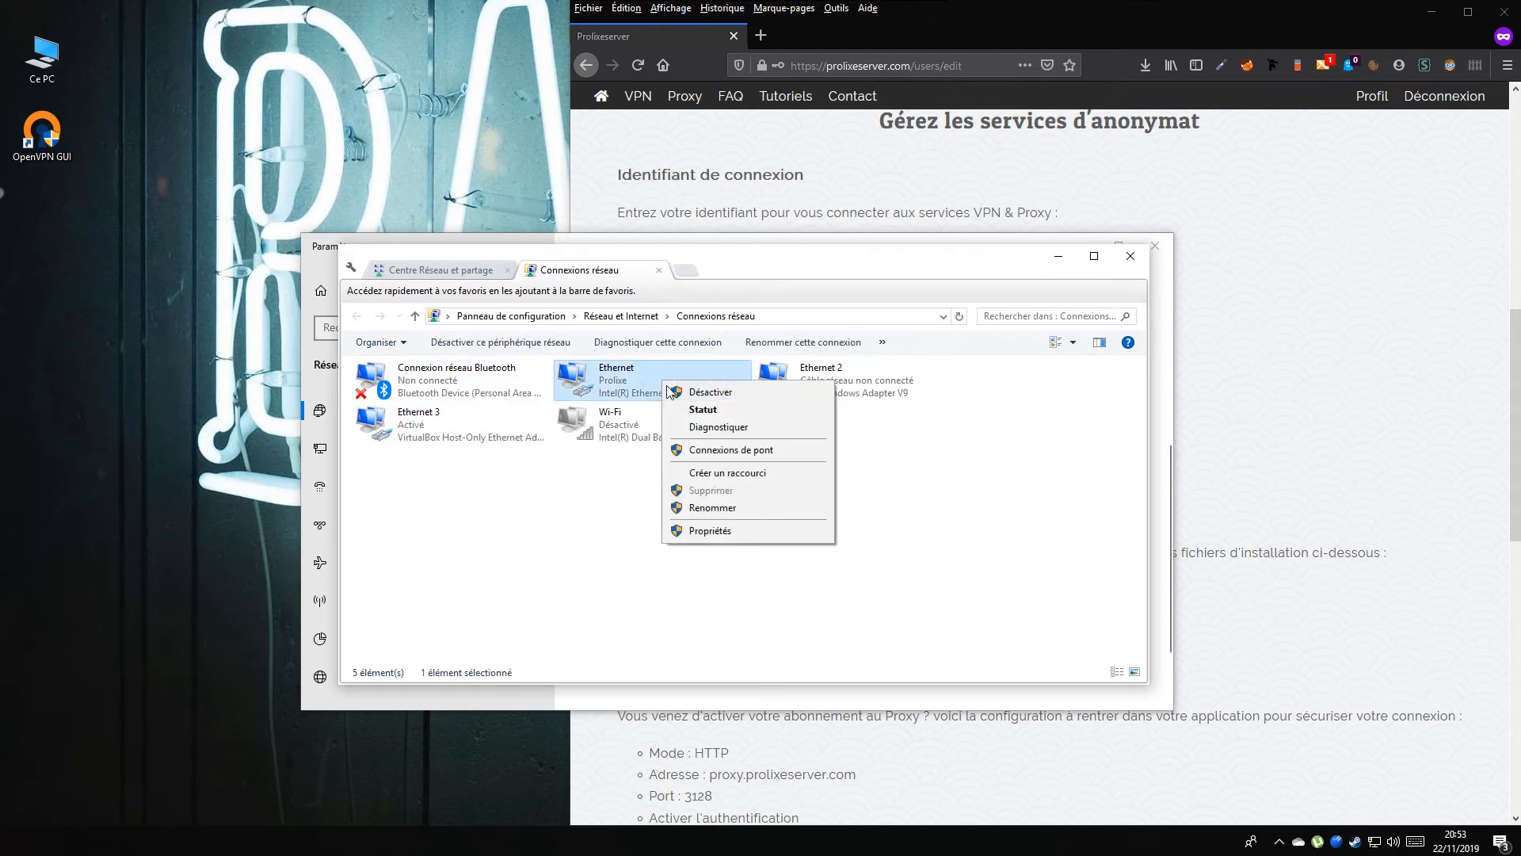
pyautogui.click(715, 531)
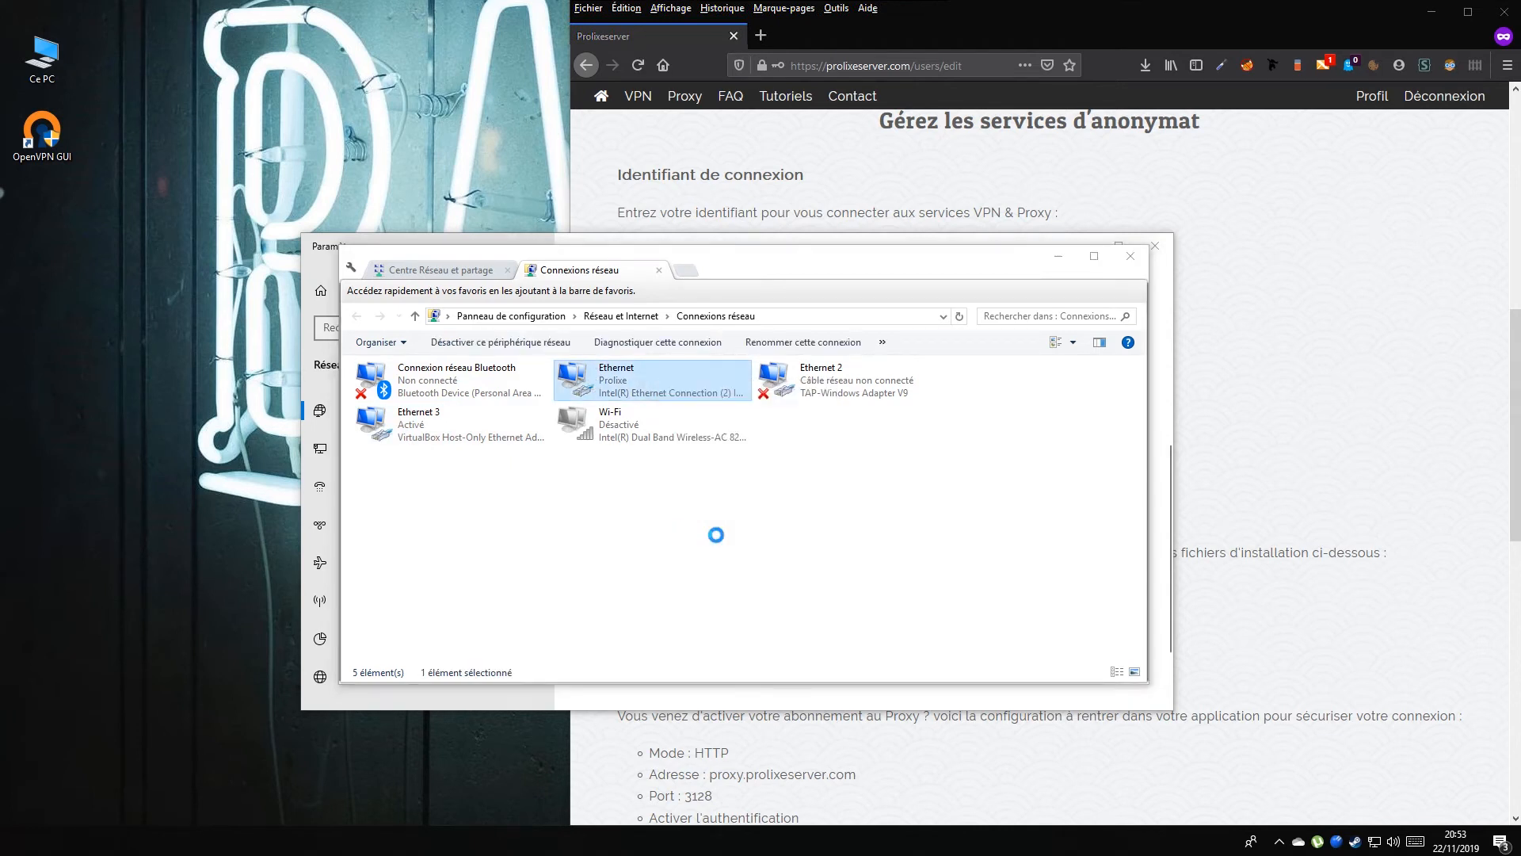
pyautogui.moveTo(606, 356); pyautogui.dragTo(783, 346)
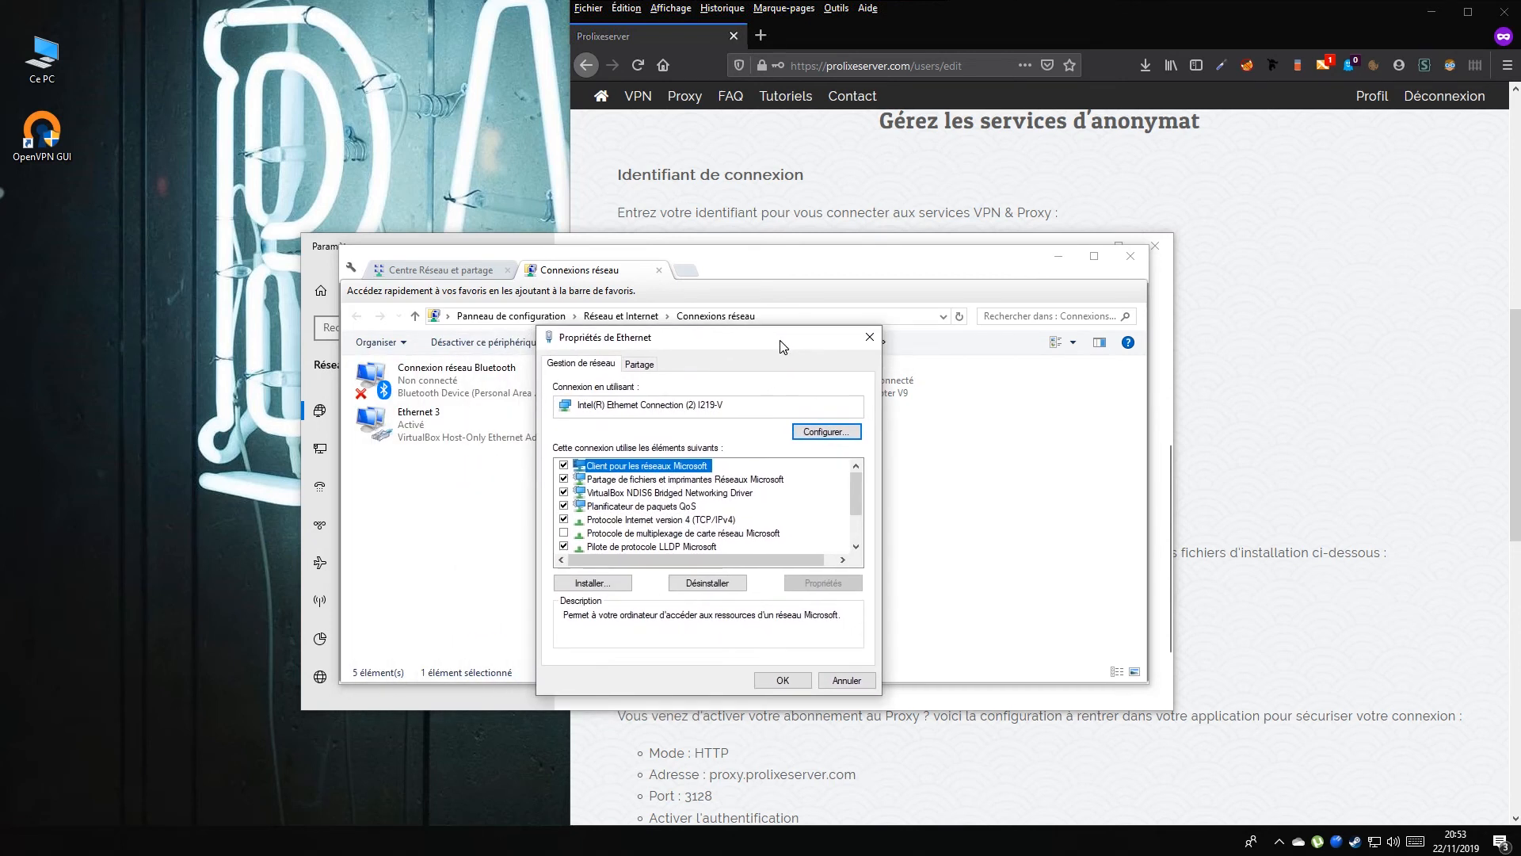
pyautogui.moveTo(855, 488); pyautogui.dragTo(857, 511)
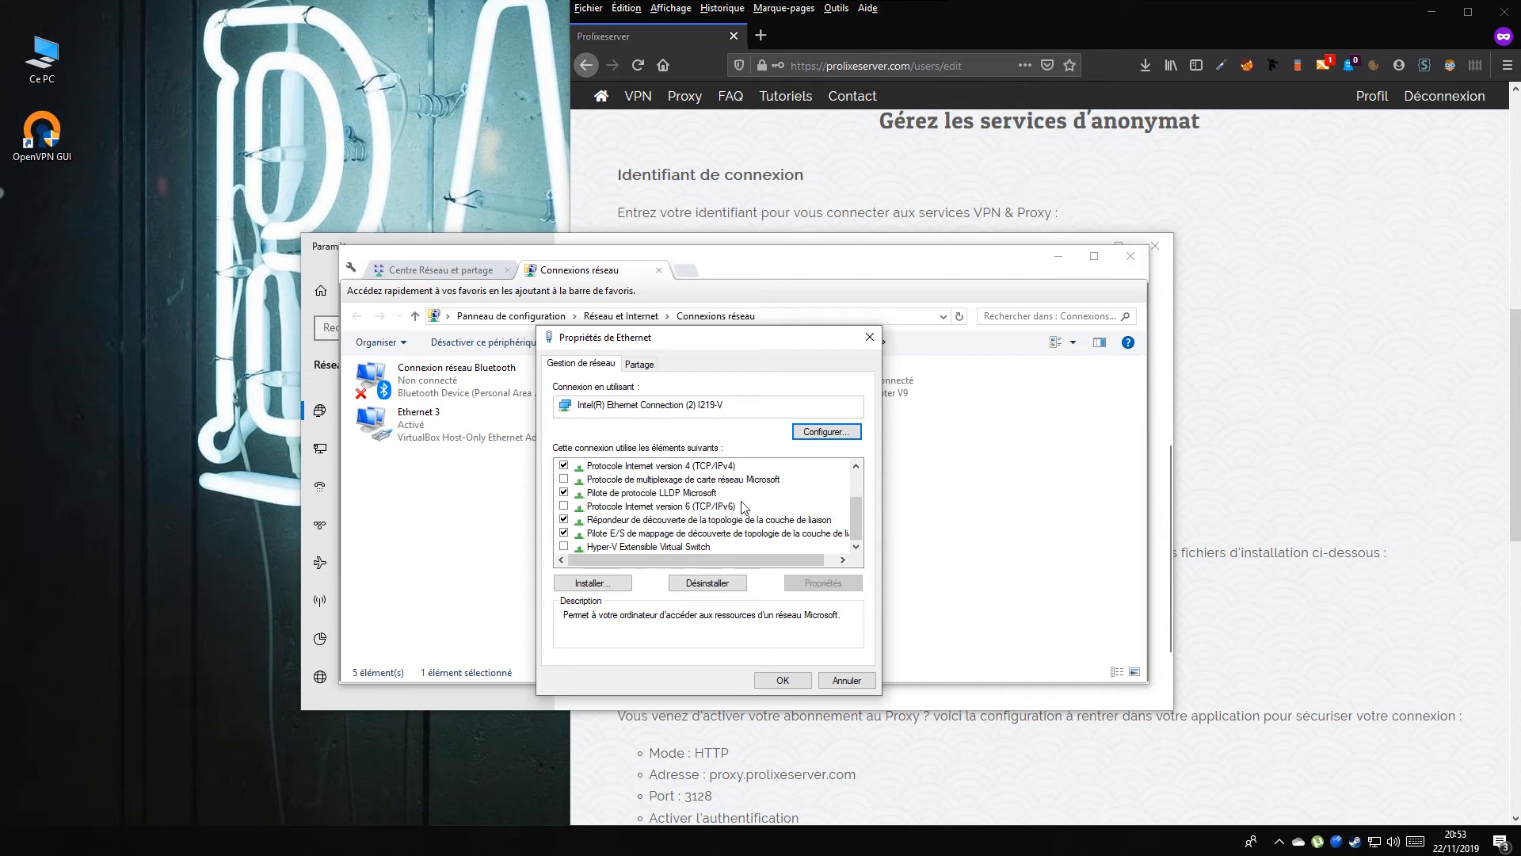
pyautogui.click(593, 508)
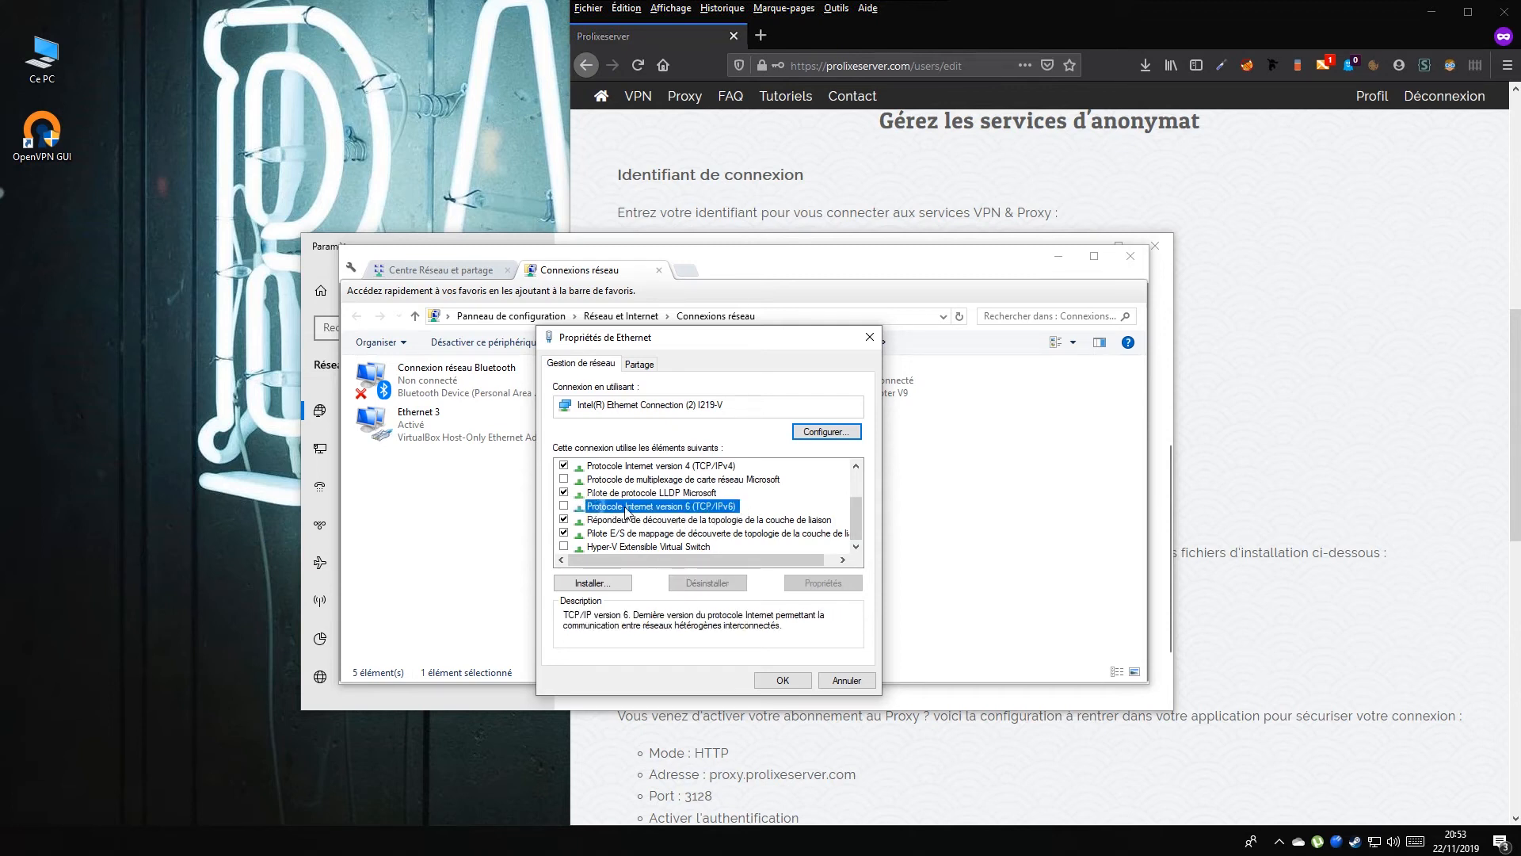
pyautogui.click(563, 505)
pyautogui.click(781, 681)
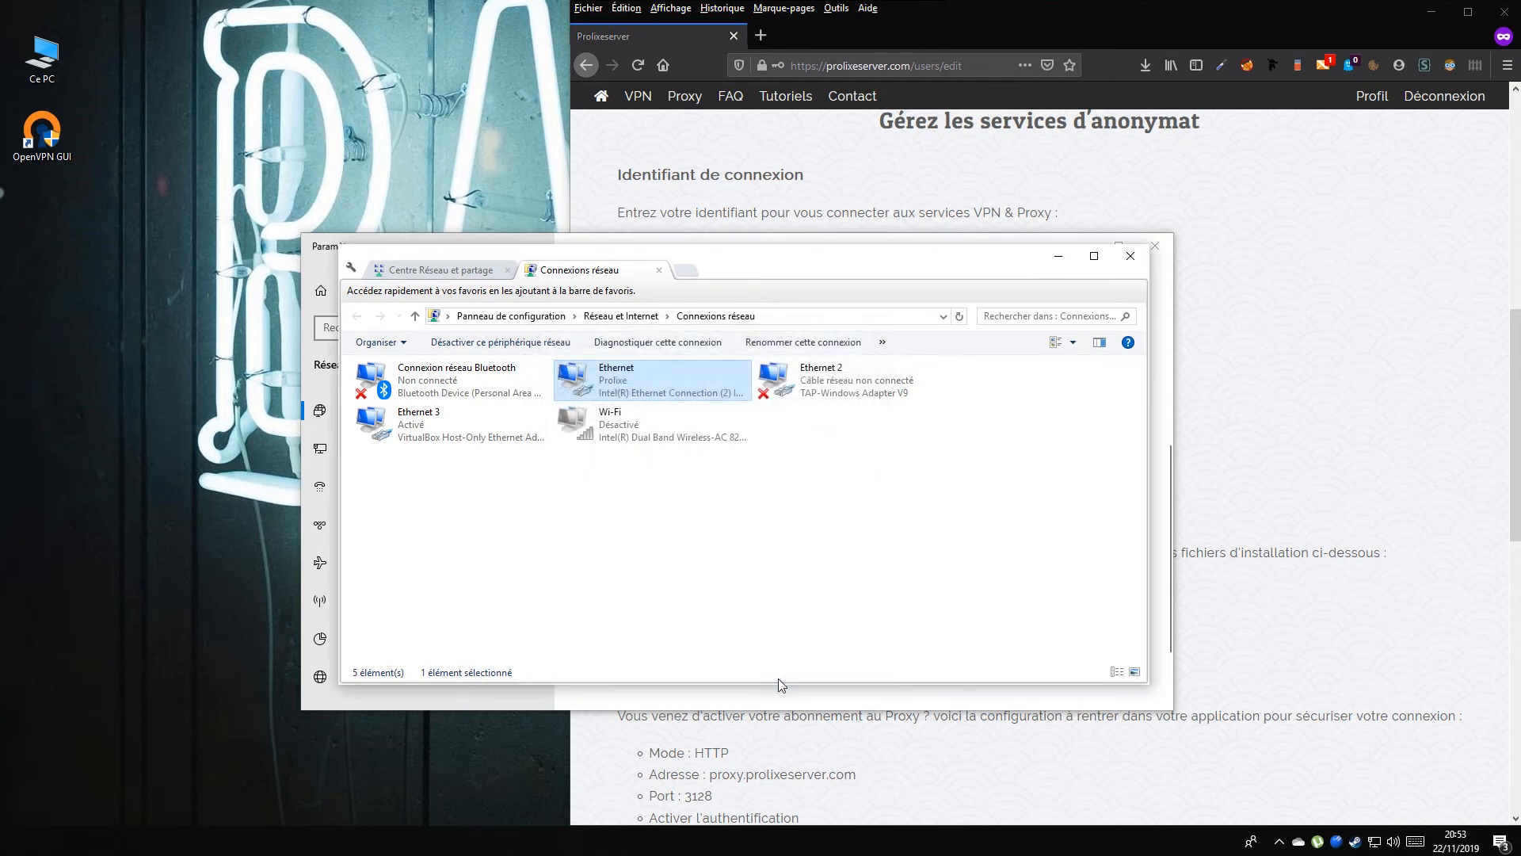
pyautogui.click(1131, 256)
pyautogui.click(1155, 245)
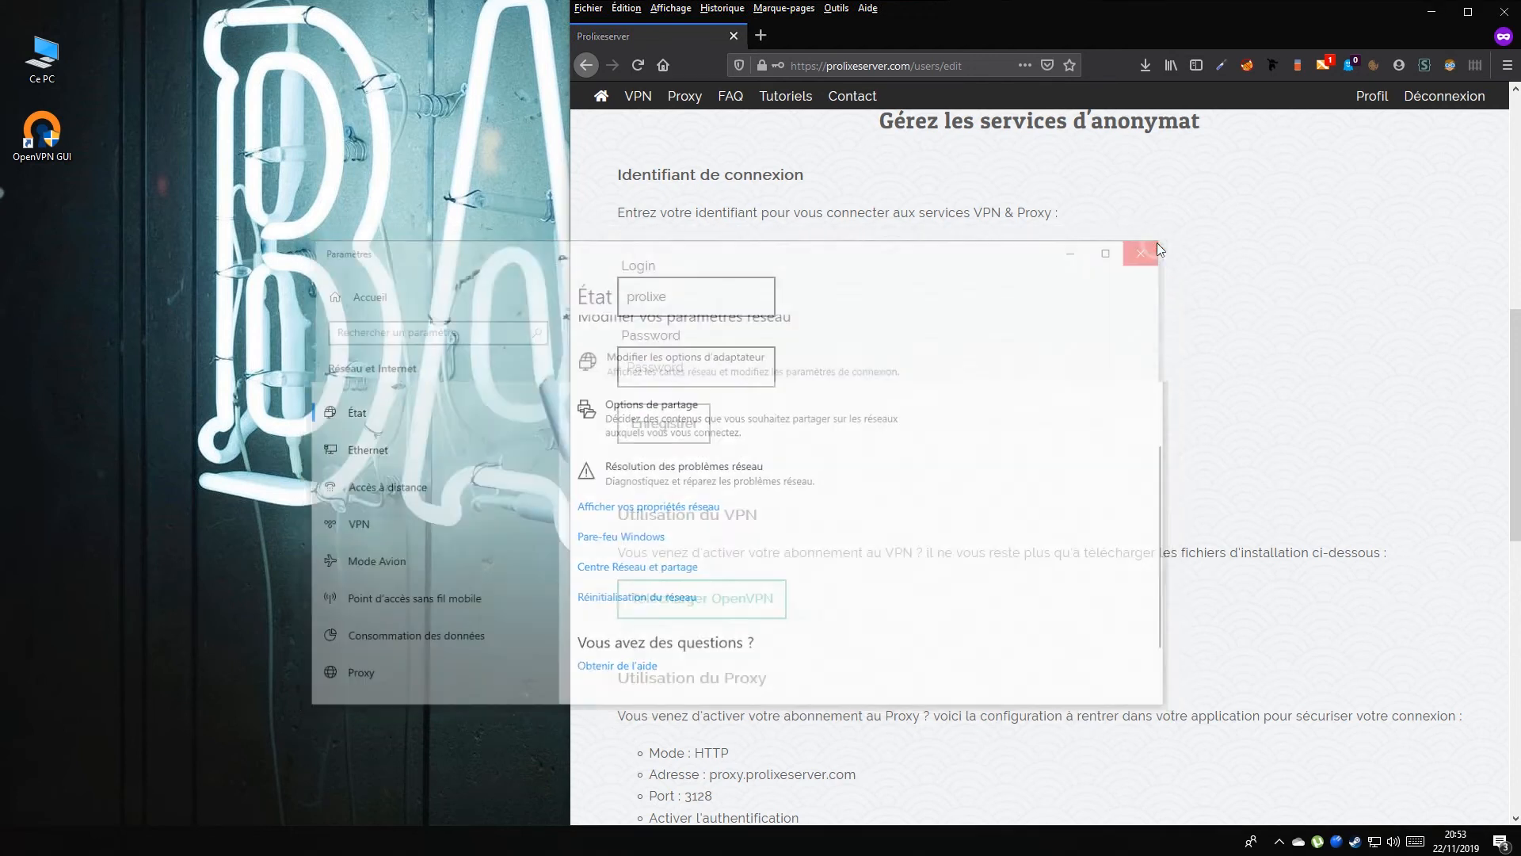
# Check that the OpenVPN GUI shortcut's compatibility properties have it run as administrator, and confirm them
pyautogui.click(45, 160)
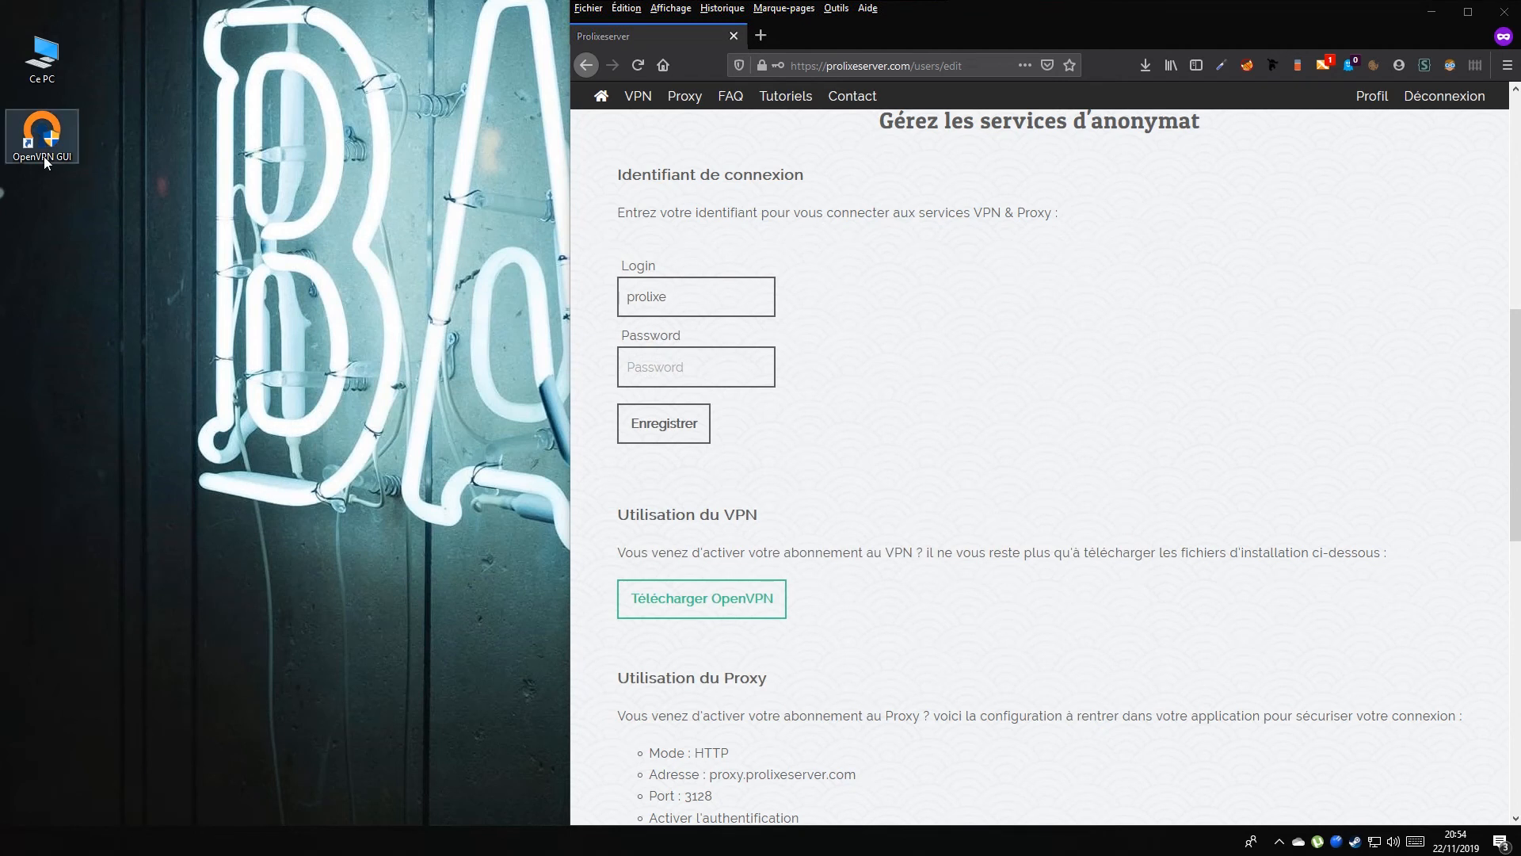
pyautogui.rightClick(47, 154)
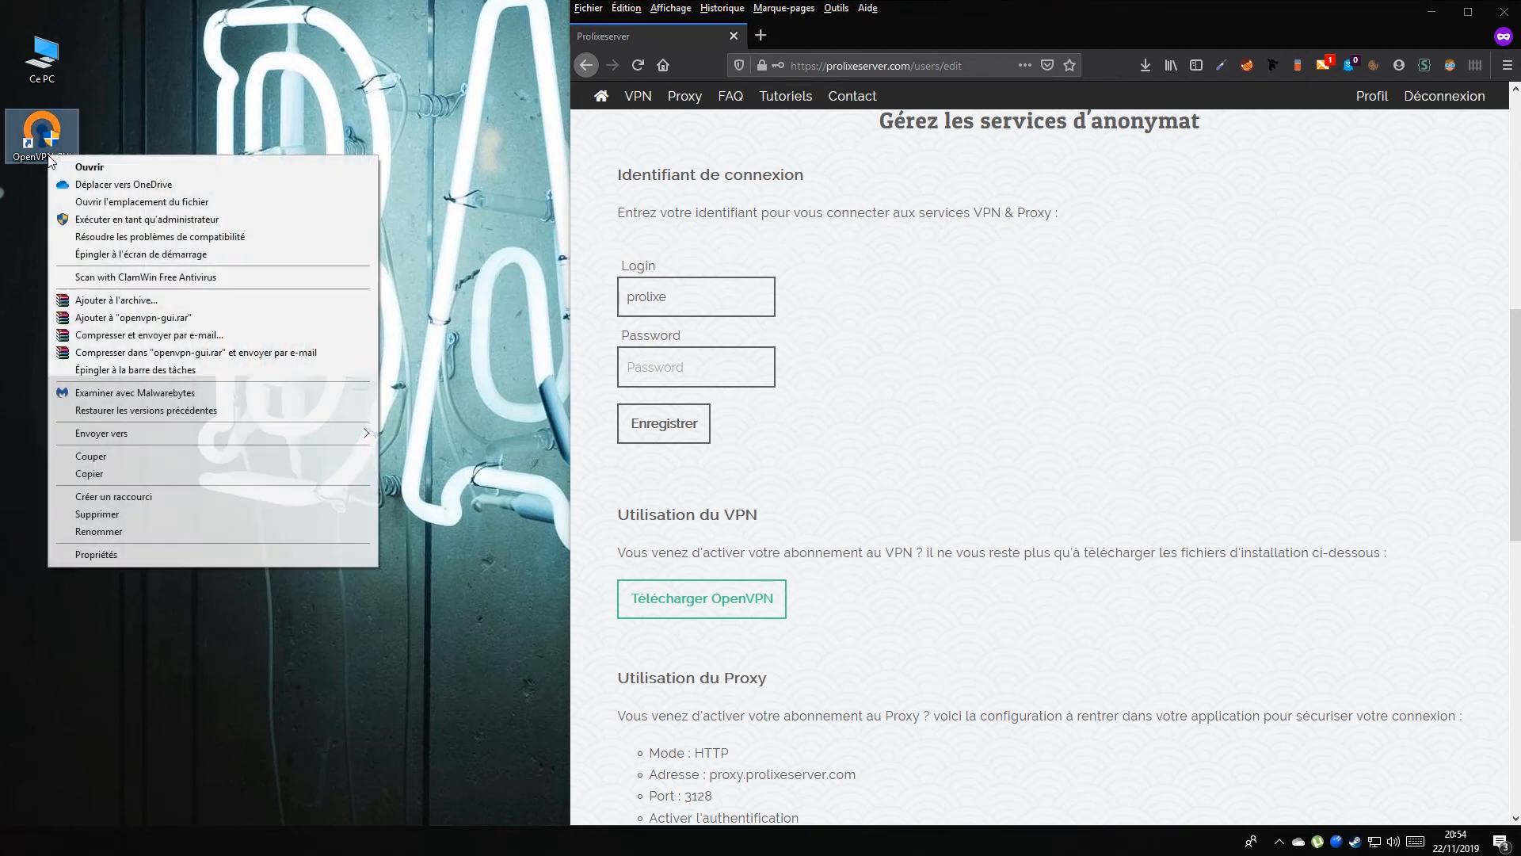
pyautogui.click(113, 557)
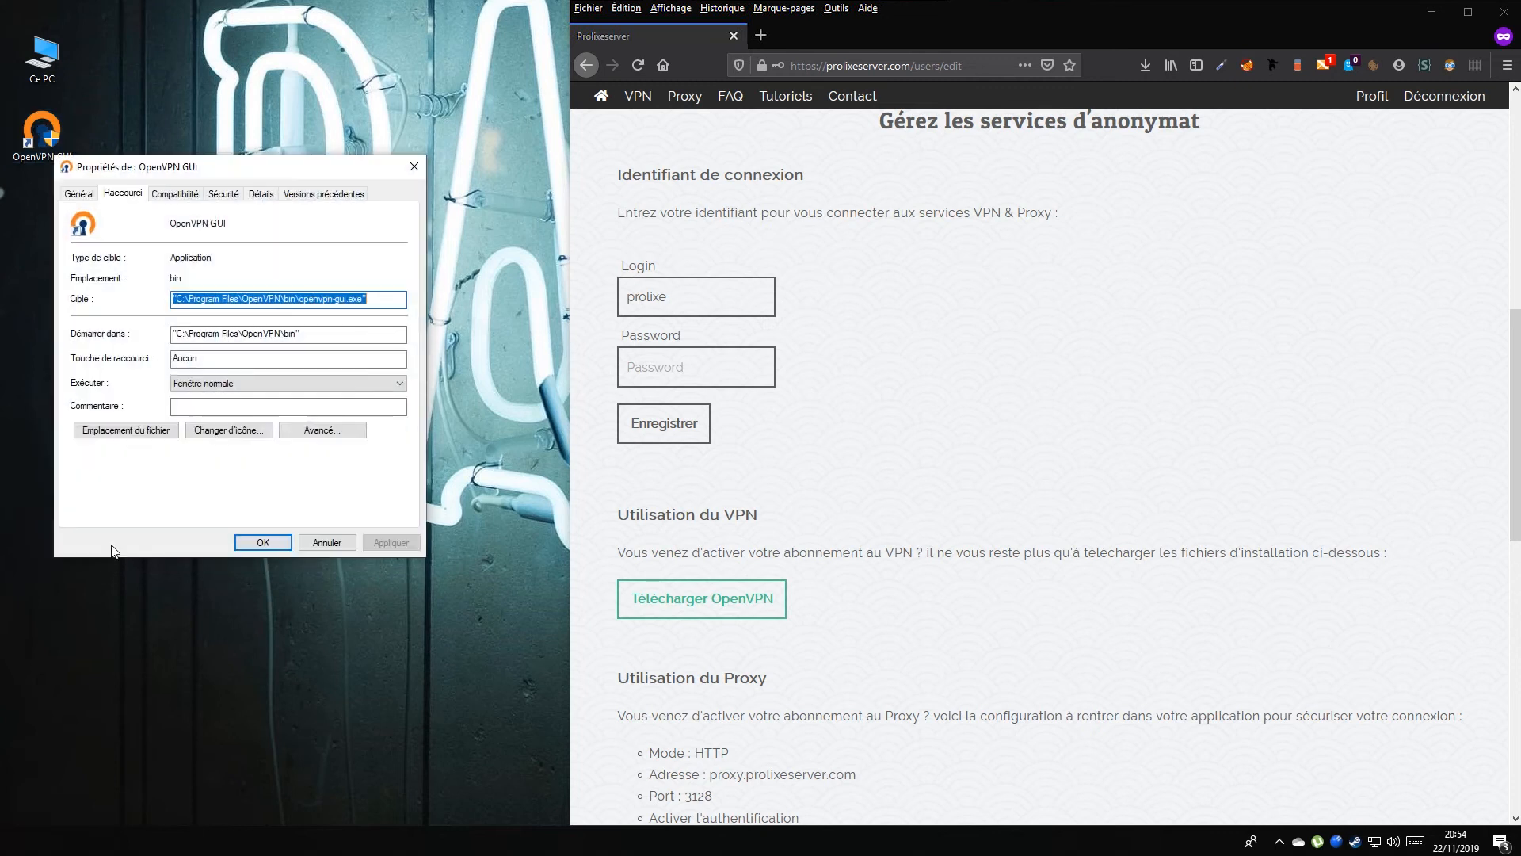
pyautogui.click(175, 194)
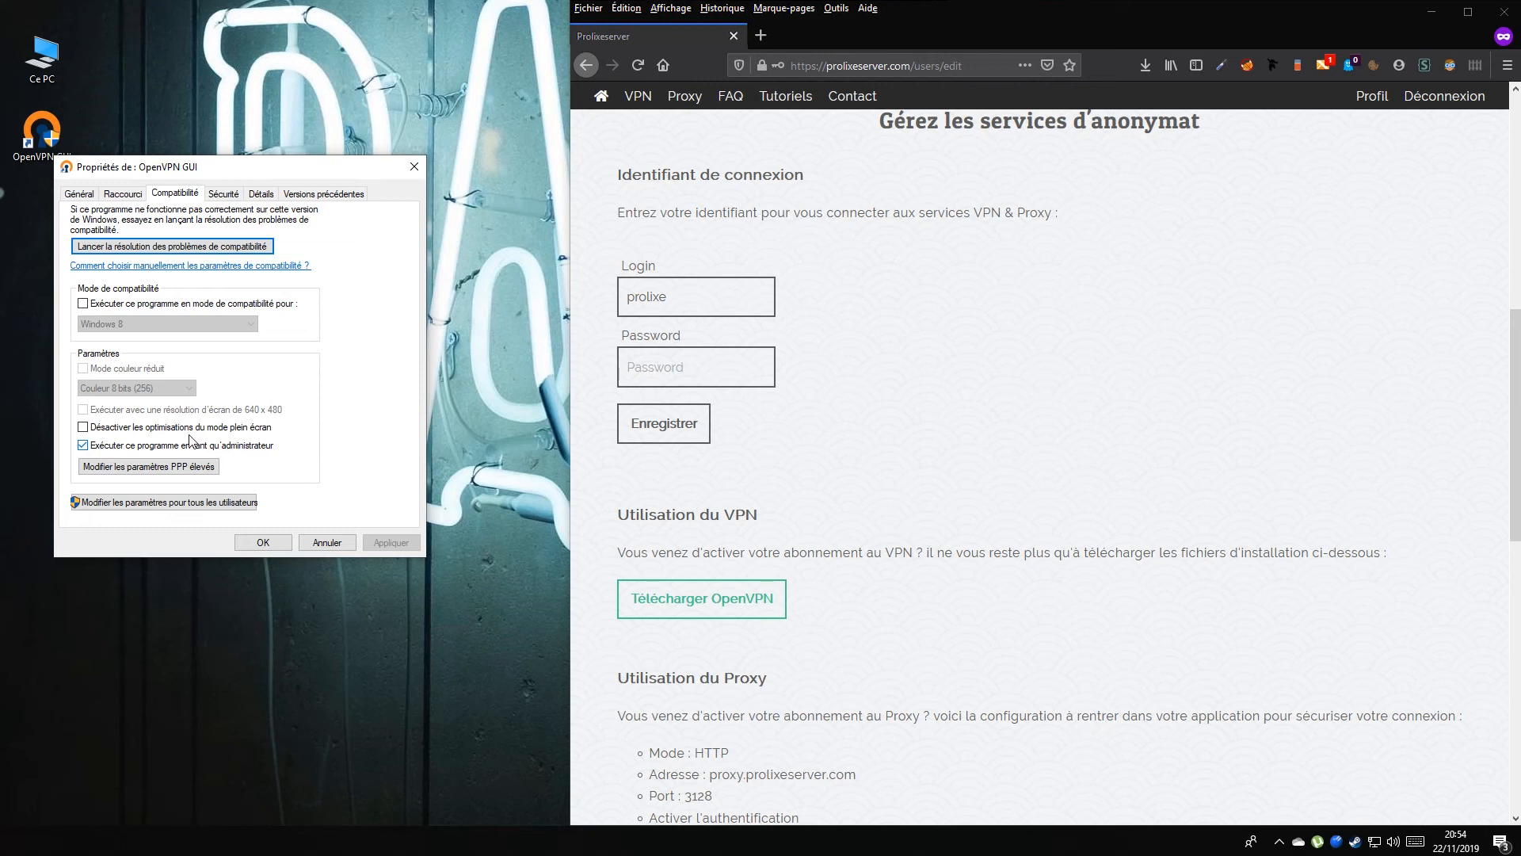
pyautogui.click(262, 542)
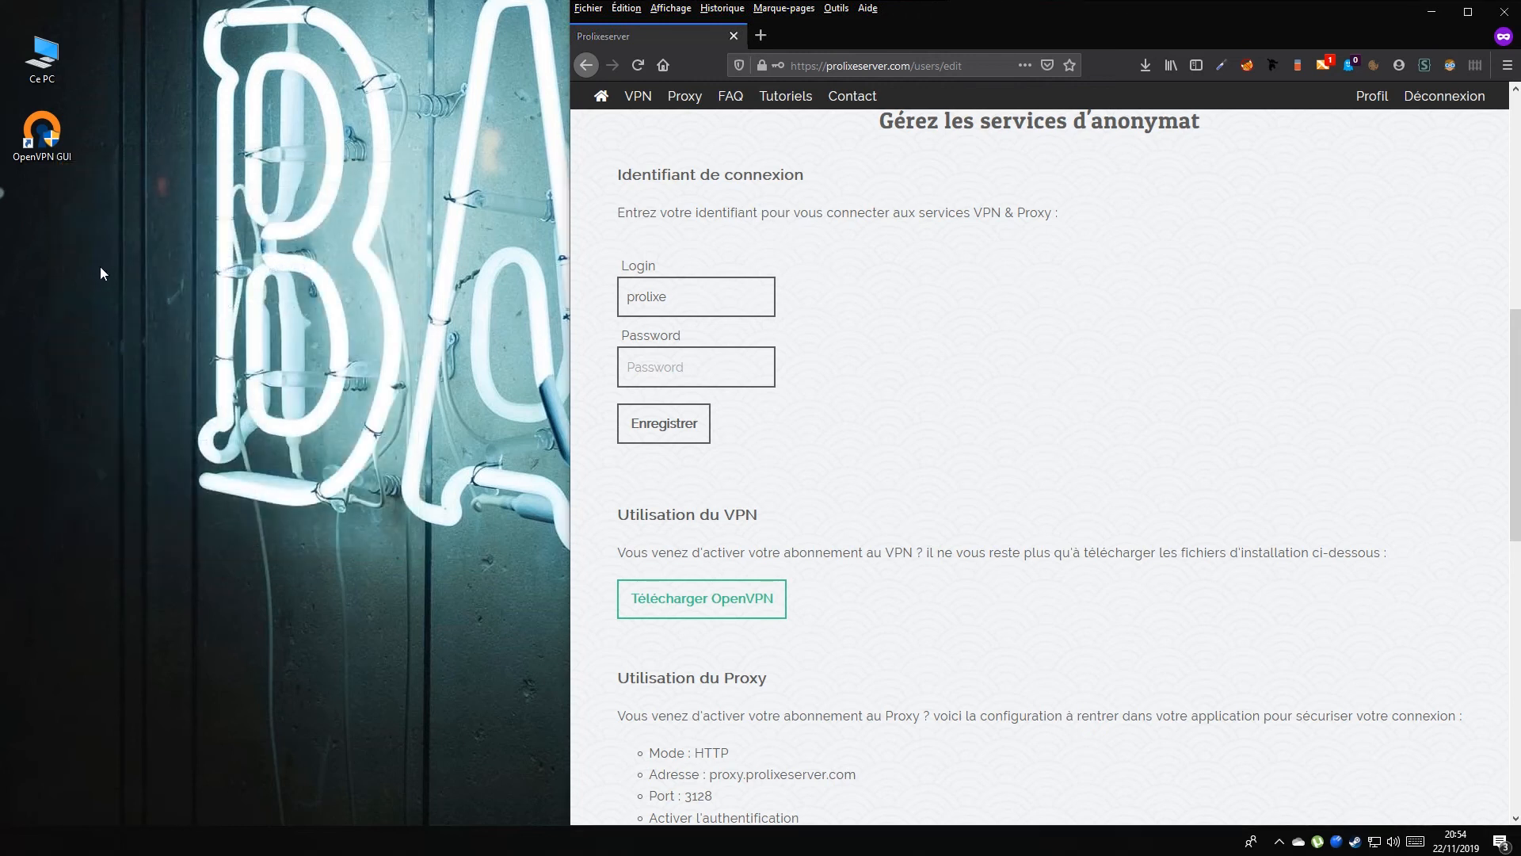
# Launch OpenVPN GUI and start a connection to the UDP.de1.prolixeserver profile
pyautogui.doubleClick(47, 155)
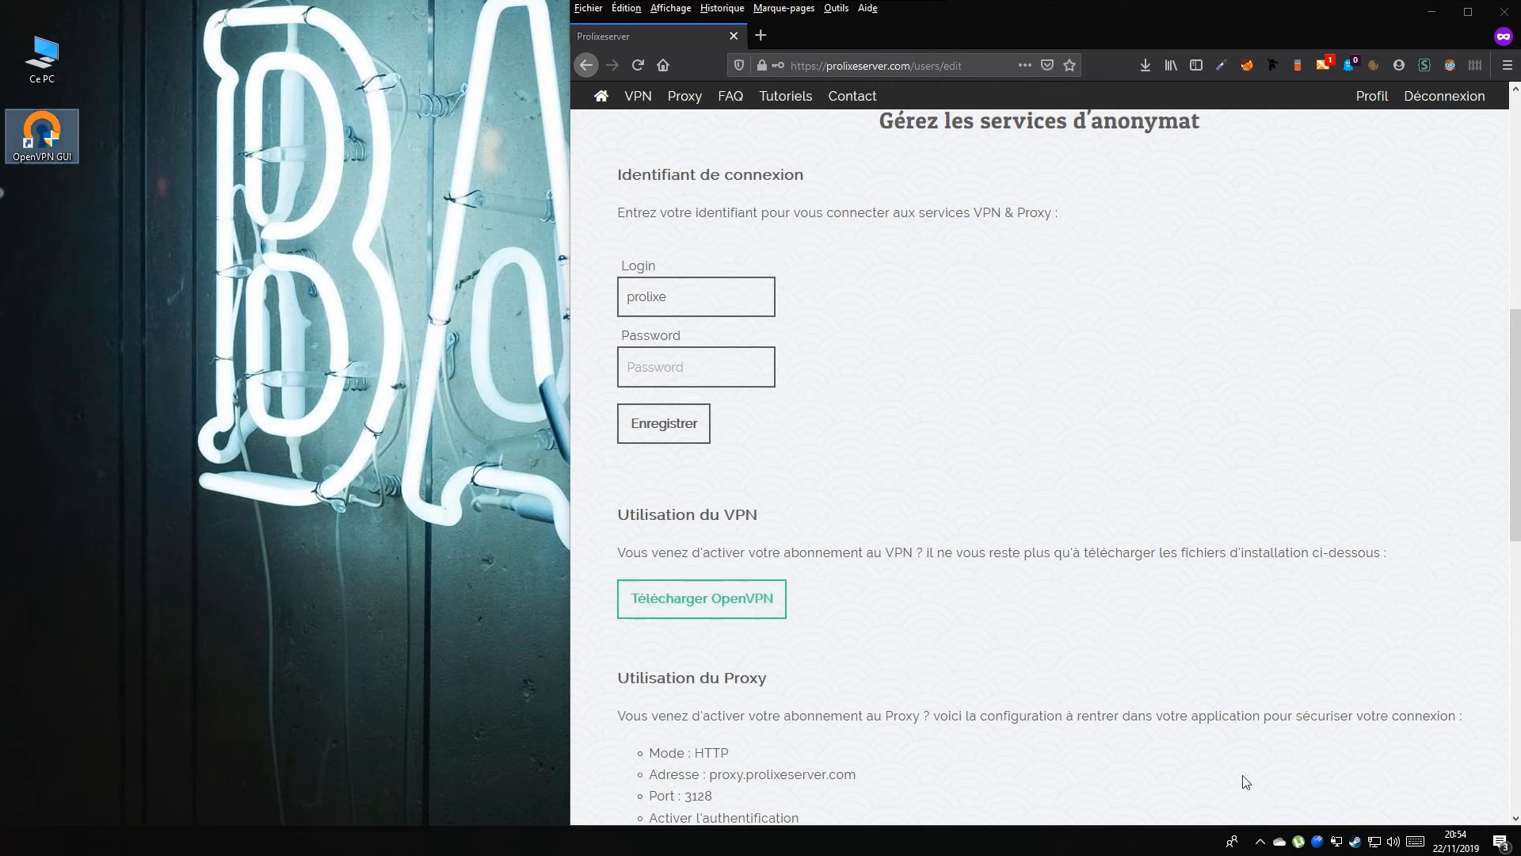
pyautogui.rightClick(1339, 843)
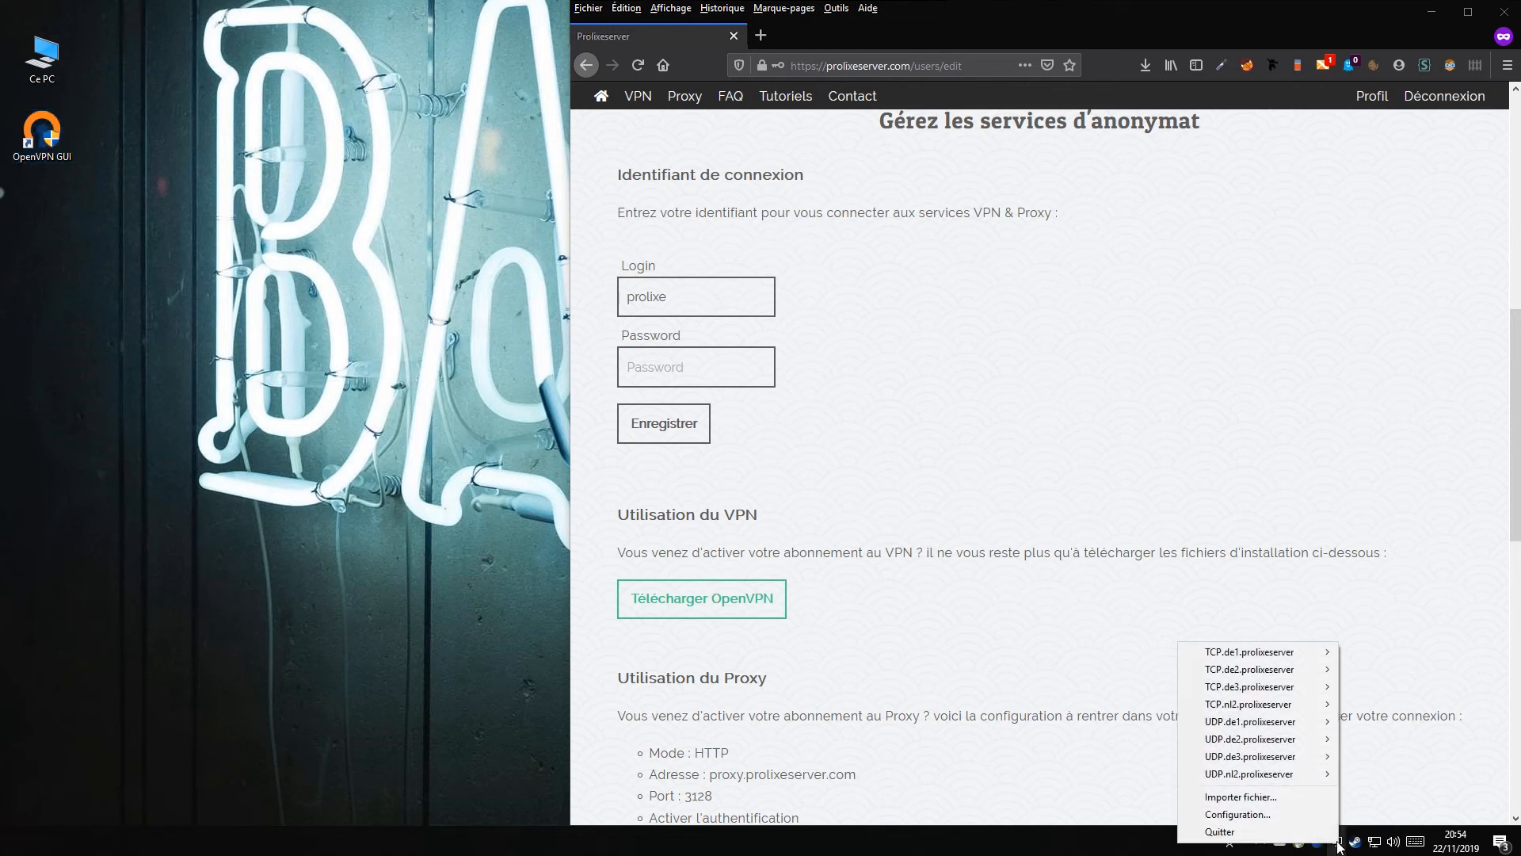
pyautogui.moveTo(1229, 729)
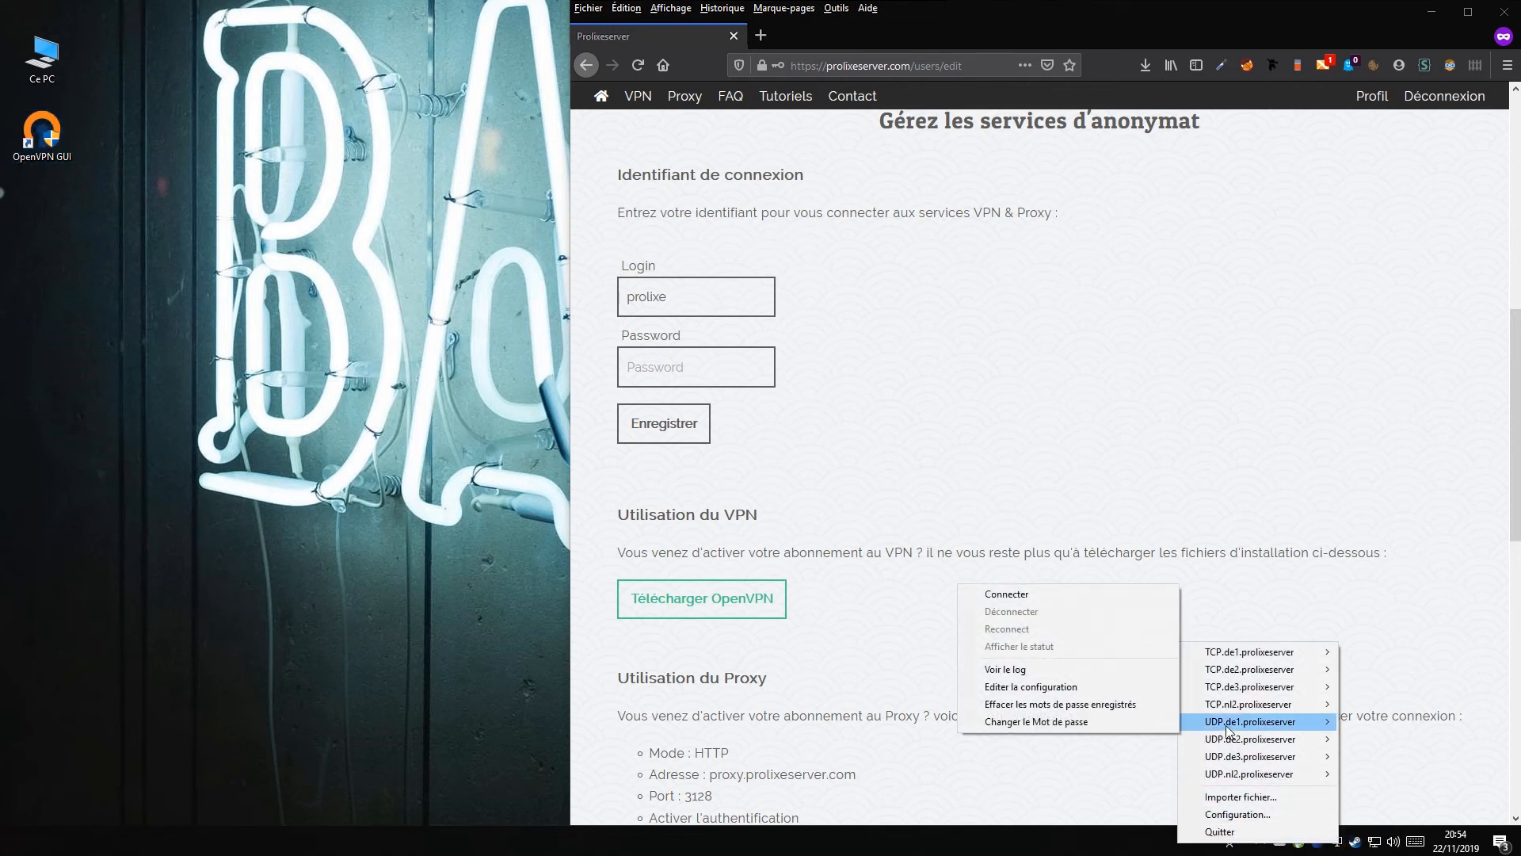
pyautogui.click(1025, 596)
# Submit the VPN login with the service username and password, keeping the option to remember the password enabled
pyautogui.doubleClick(161, 235)
pyautogui.doubleClick(203, 256)
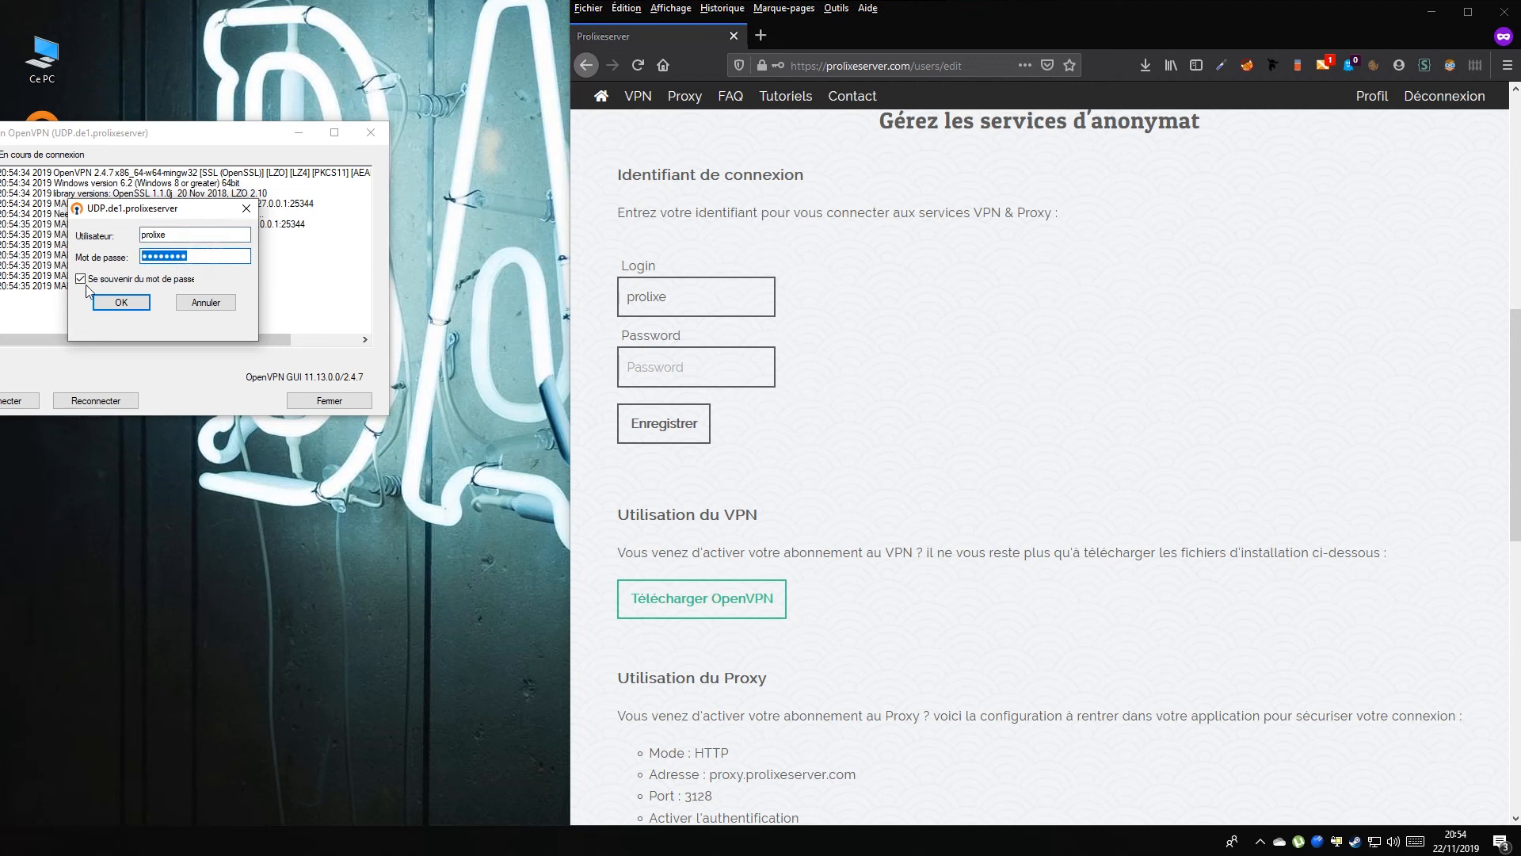
pyautogui.click(132, 302)
pyautogui.moveTo(190, 149); pyautogui.dragTo(345, 282)
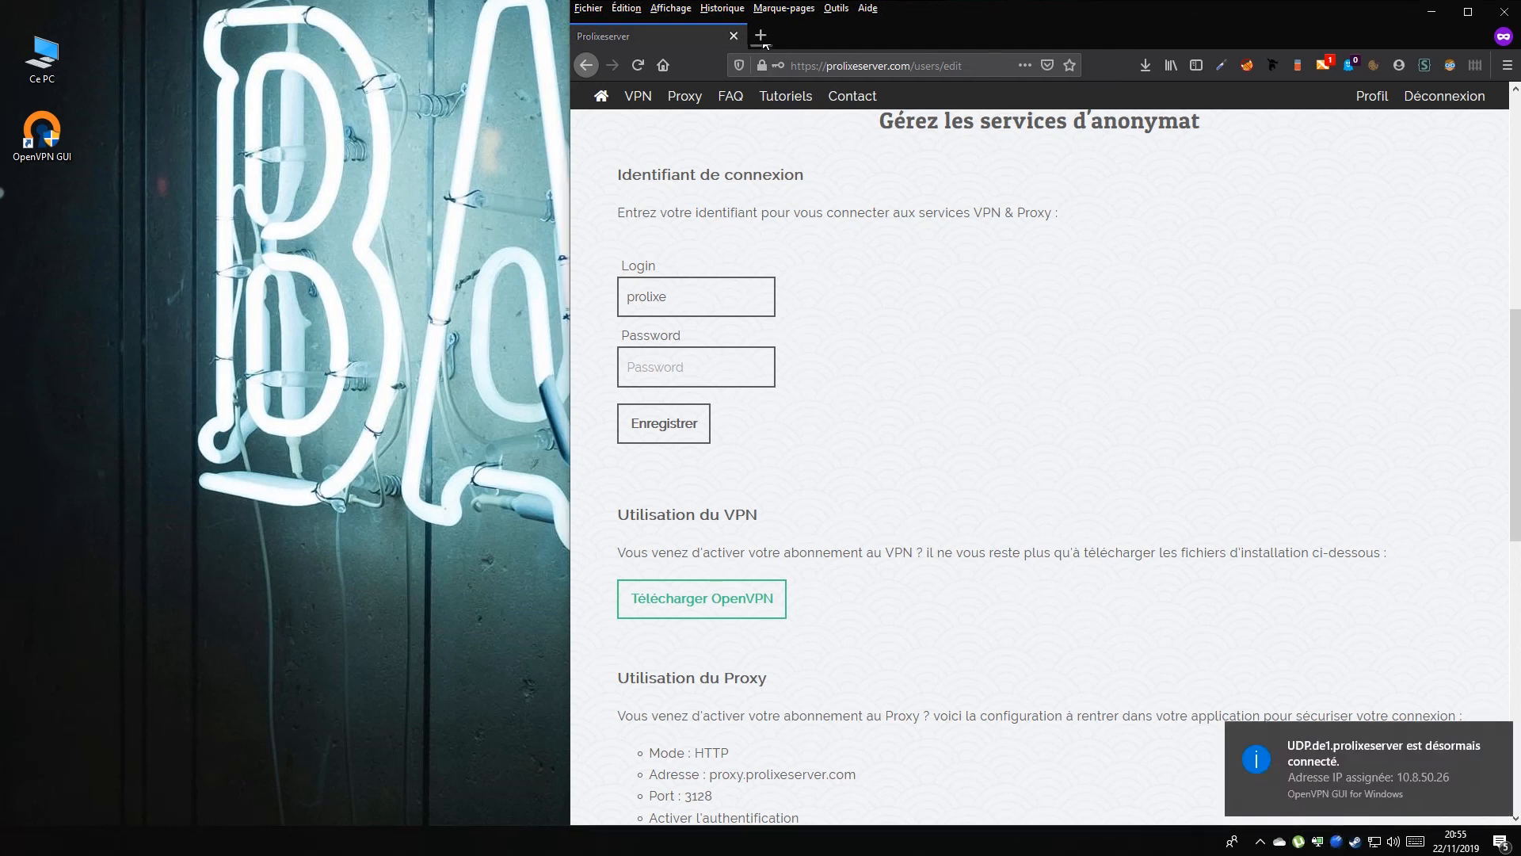
# Search the web for monip in a new browser tab and examine the public IP address and location on hostip.fr
pyautogui.click(761, 36)
pyautogui.write('monip')
pyautogui.press('Return')
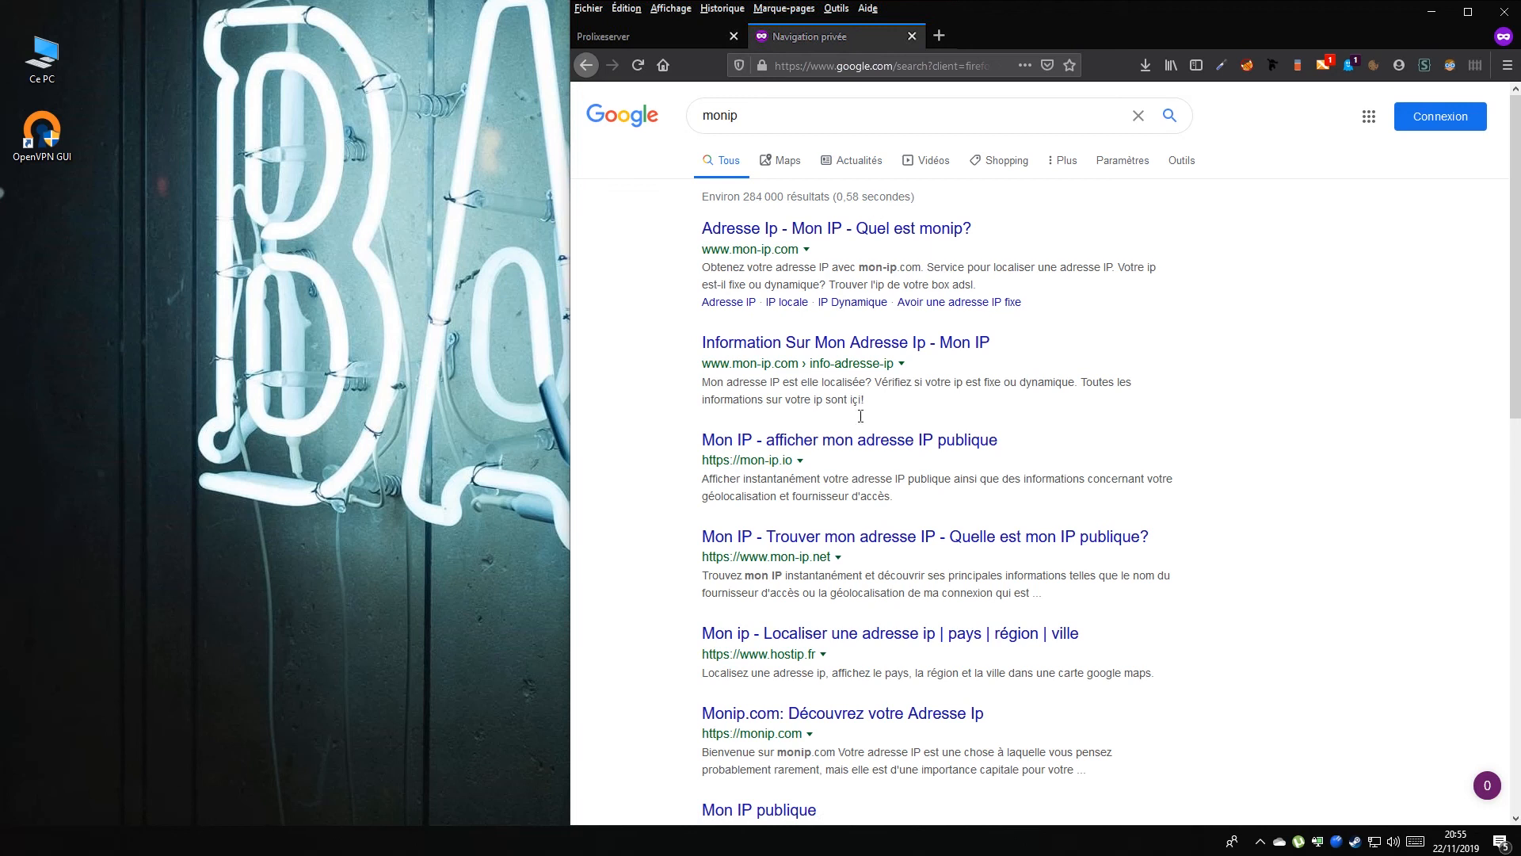
pyautogui.click(825, 640)
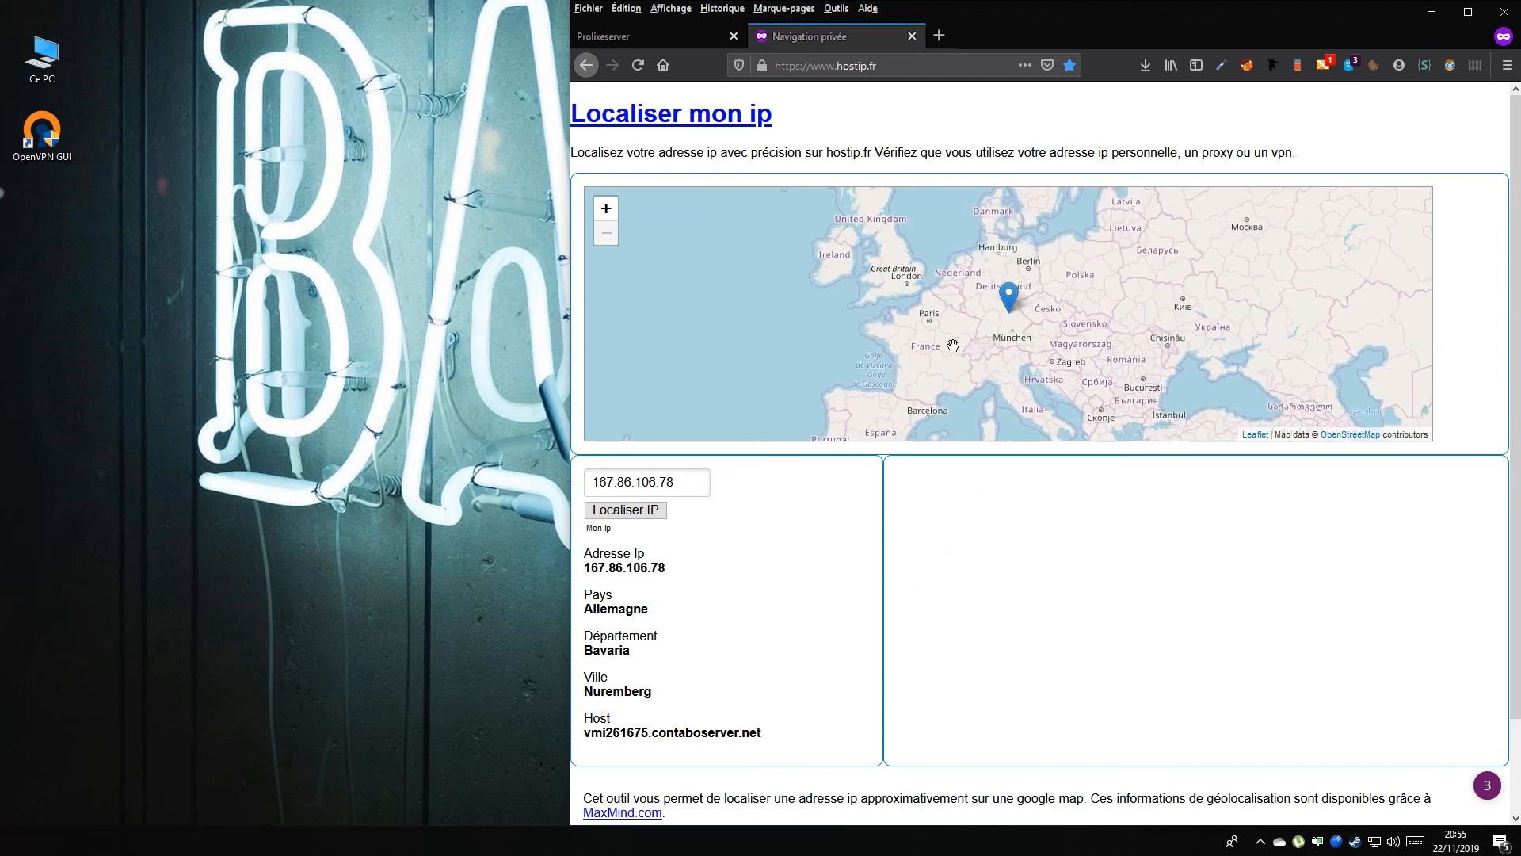
pyautogui.moveTo(686, 485); pyautogui.dragTo(589, 484)
pyautogui.moveTo(585, 569); pyautogui.dragTo(673, 576)
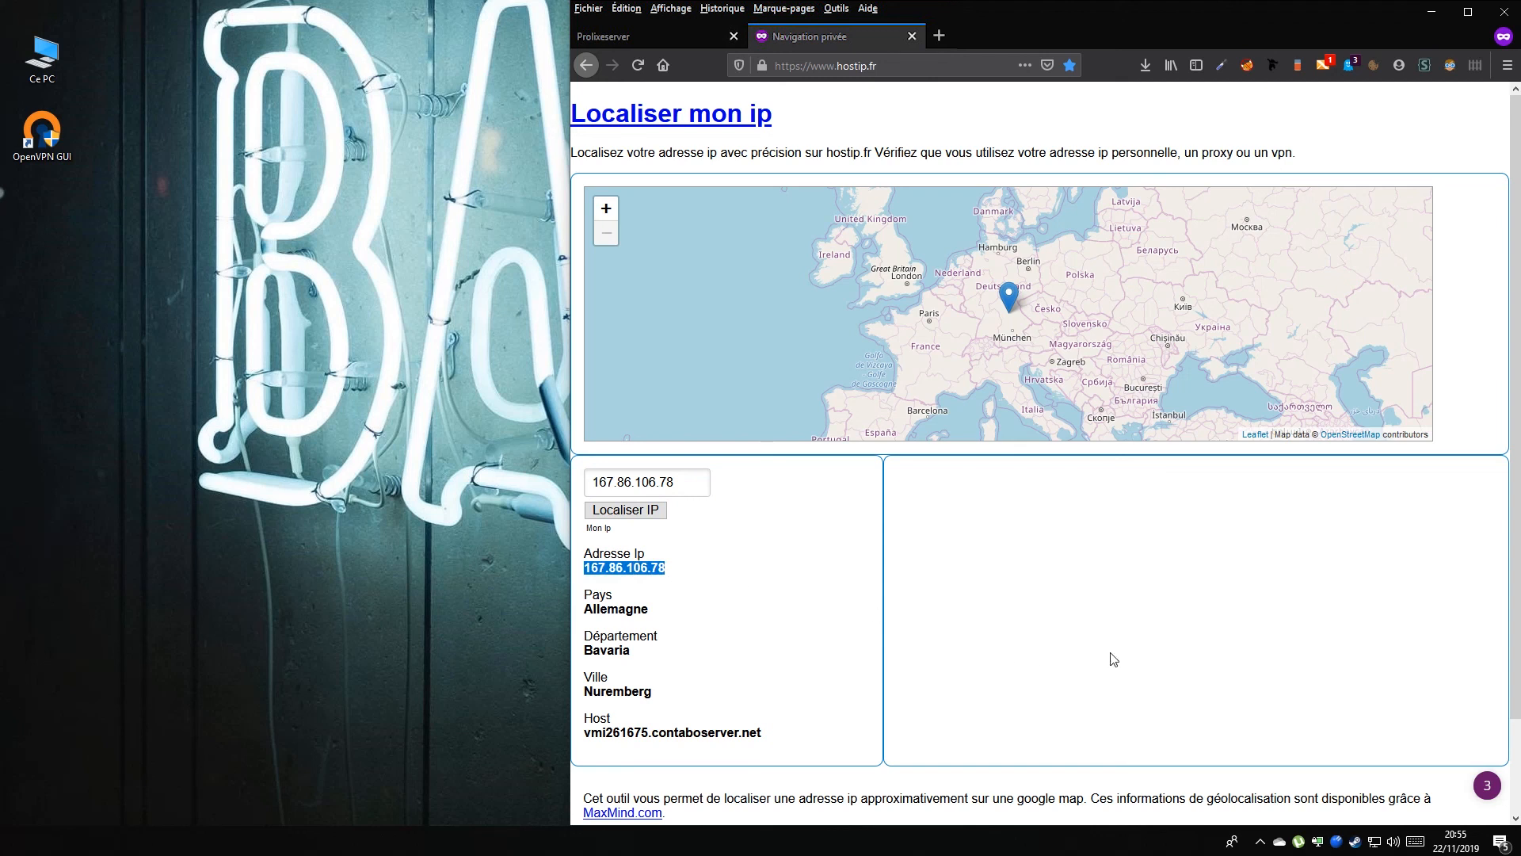
# Open the connection actions for UDP.de1.prolixeserver in OpenVPN GUI
pyautogui.moveTo(1322, 847)
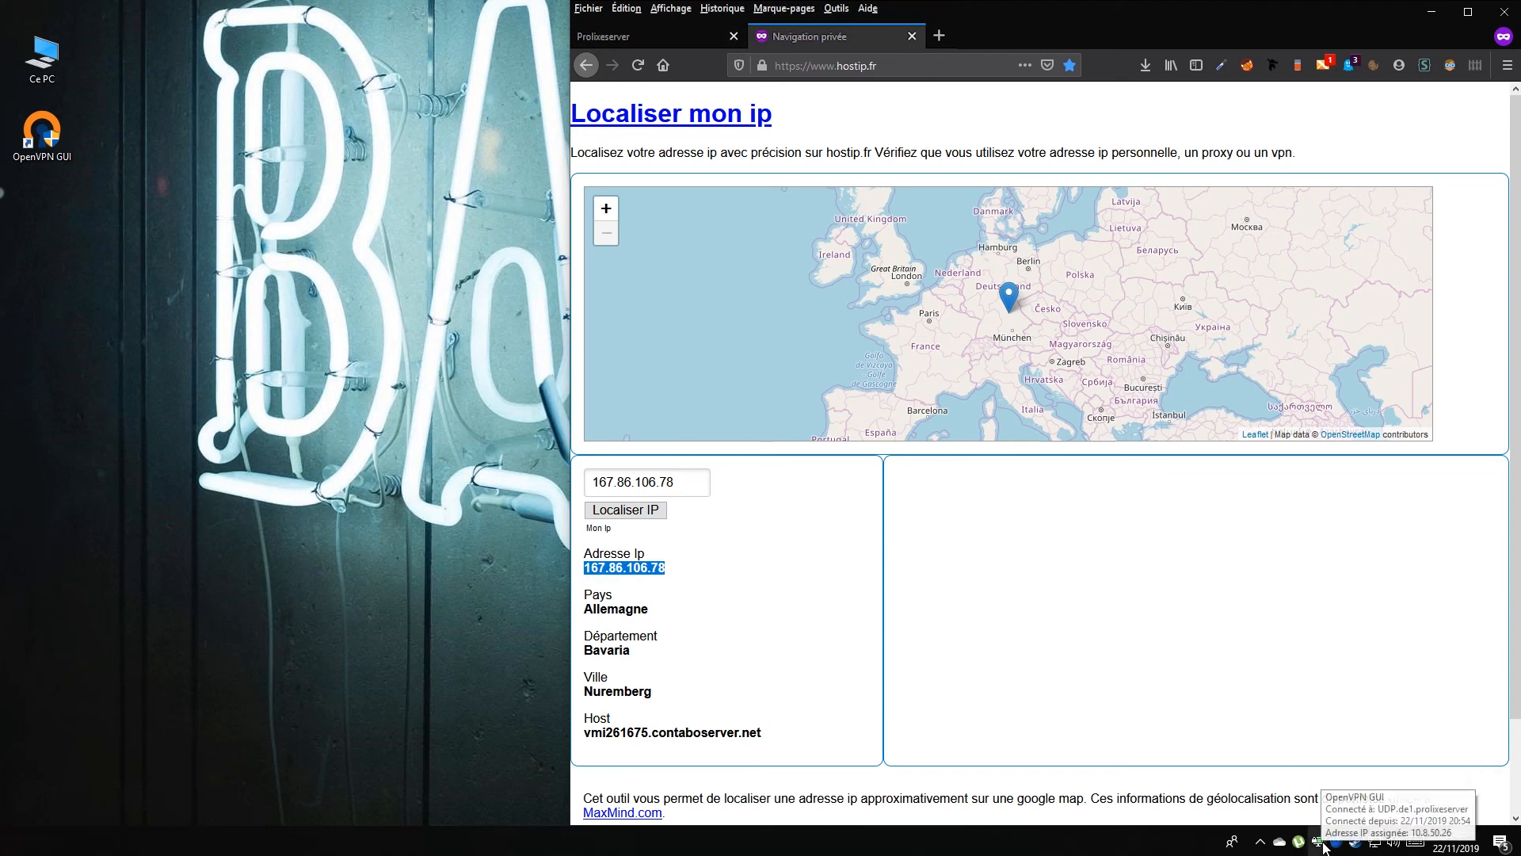
pyautogui.rightClick(1323, 847)
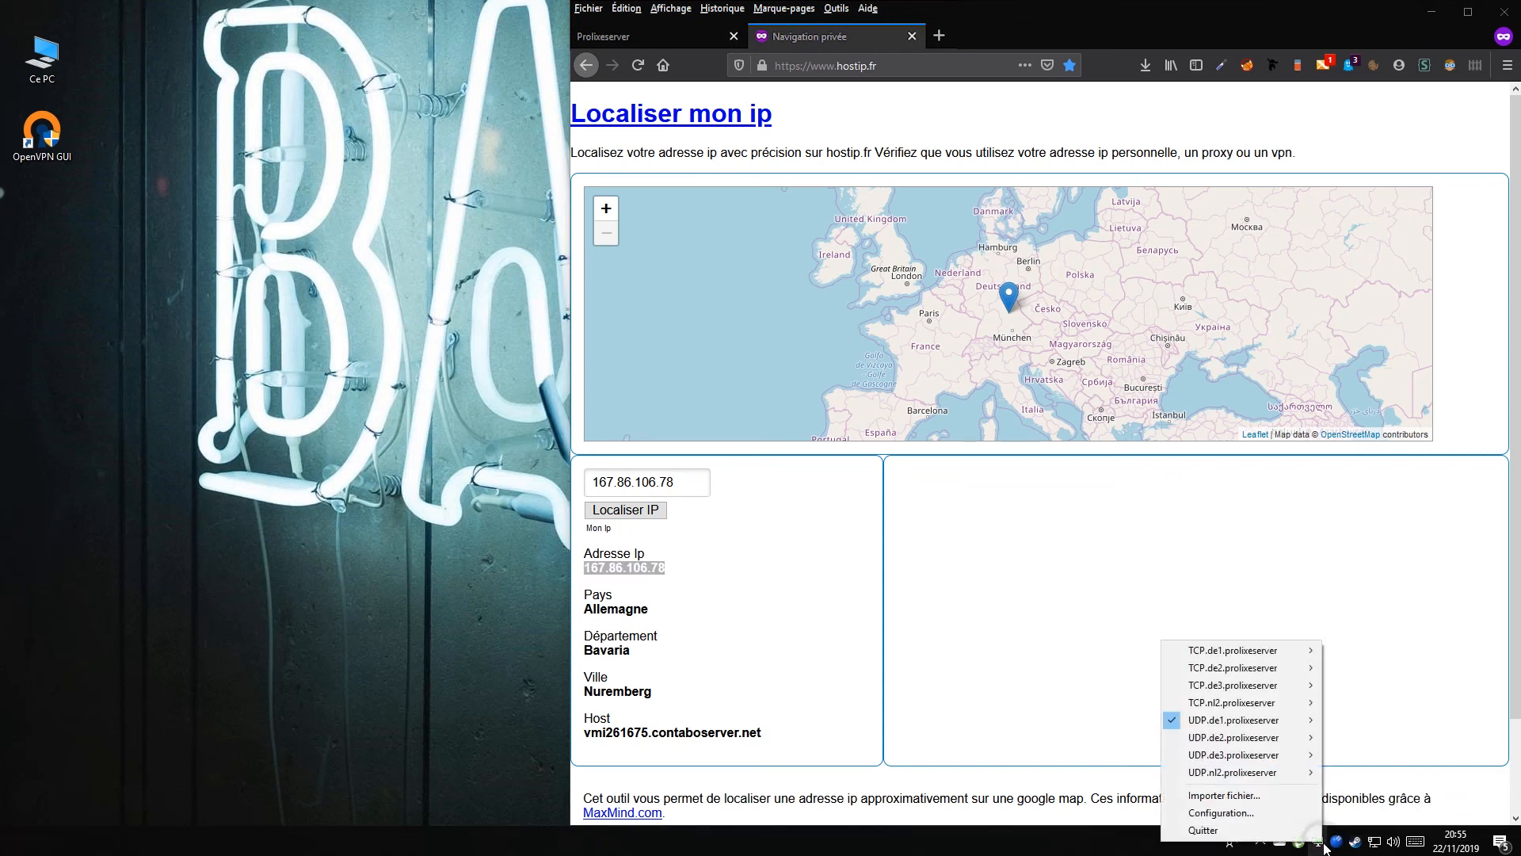
pyautogui.moveTo(1248, 728)
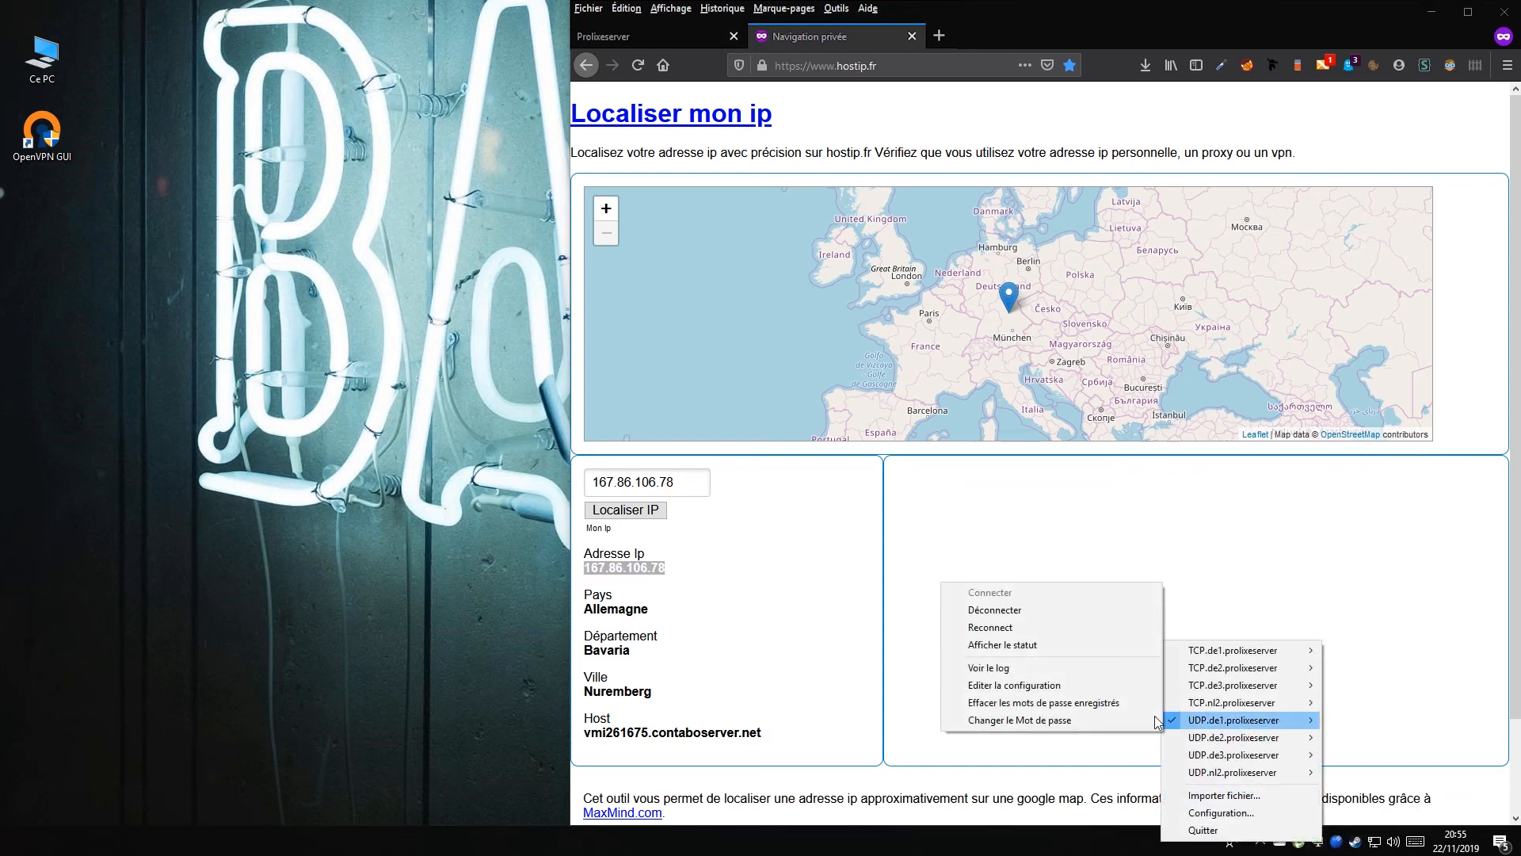